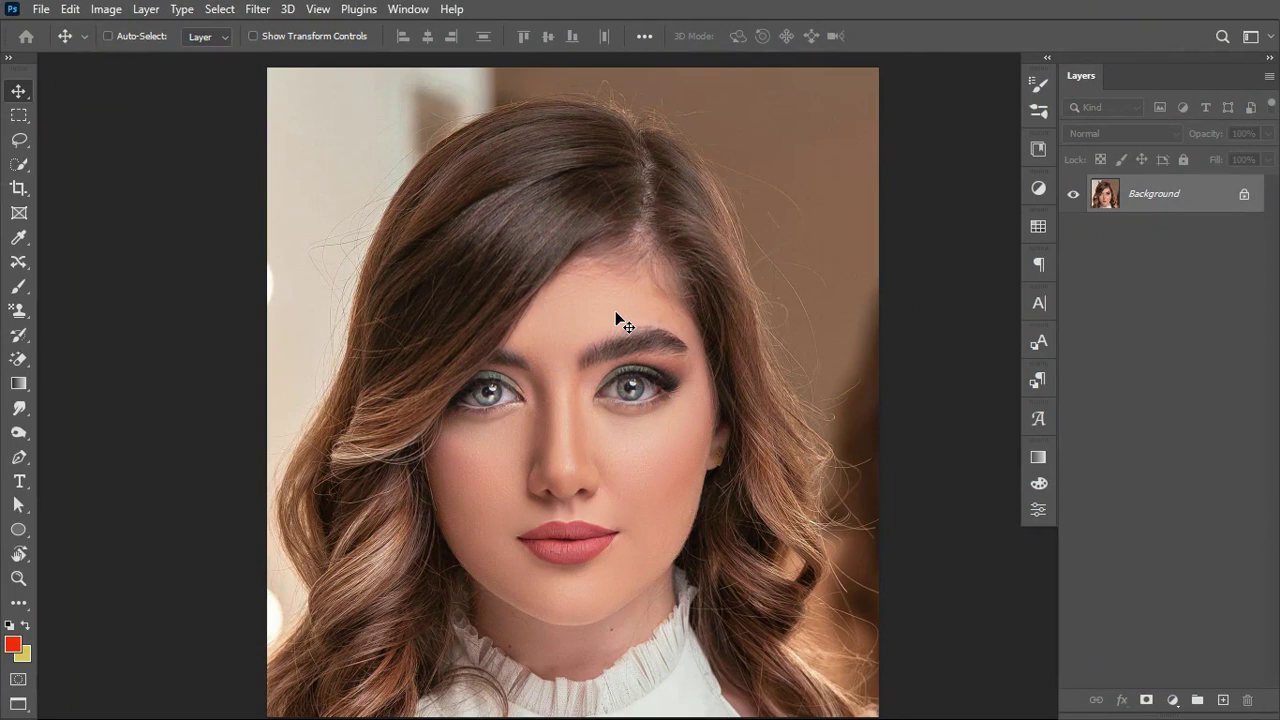
Duplicate the Background layer and select the woman's face and neck skin with the Quick Selection tool, trimming stray edges.
key("ctrl+j")
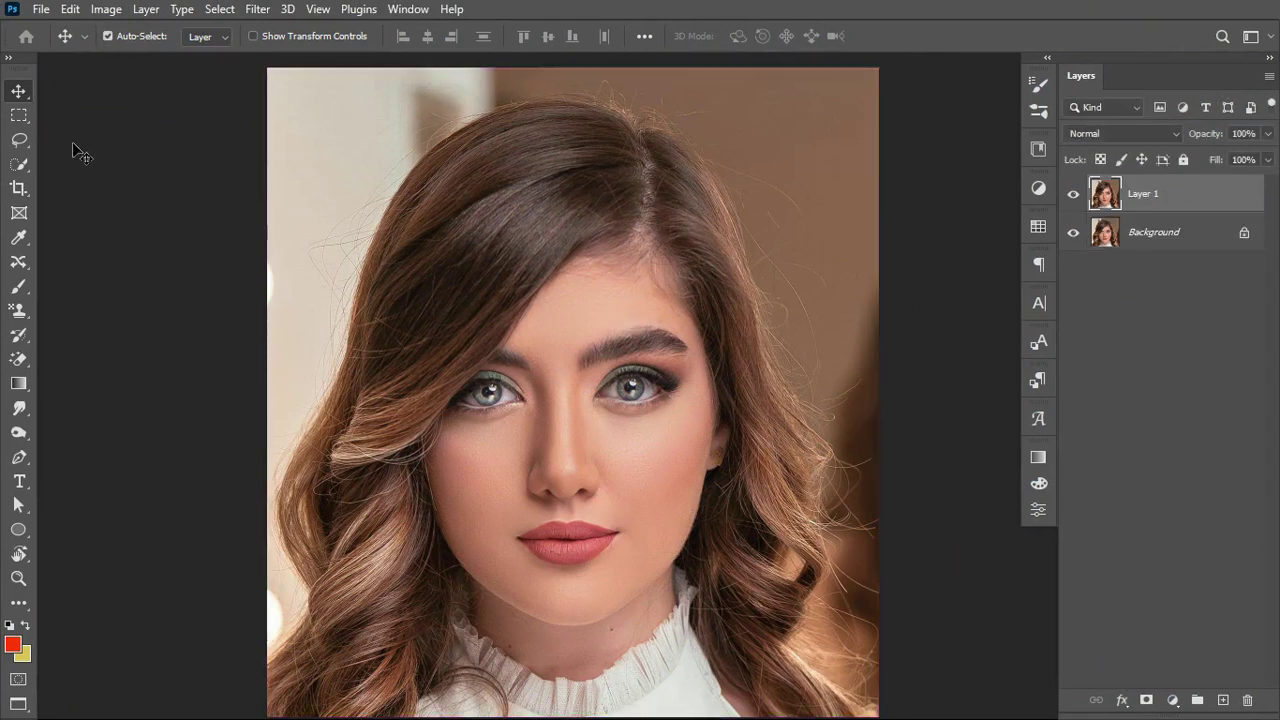
left_click(19, 165)
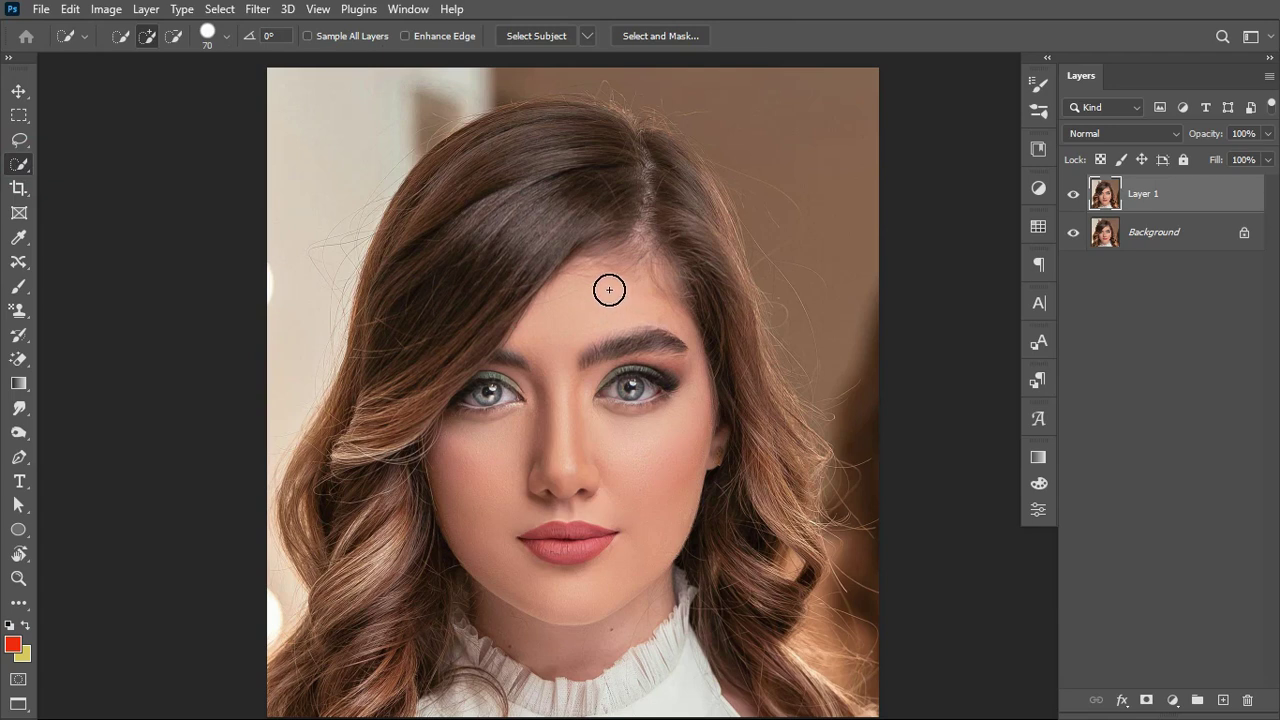
mouse_move(594, 286)
left_mouse_down()
mouse_move(519, 392)
mouse_move(478, 414)
mouse_move(460, 476)
mouse_move(515, 539)
mouse_move(573, 561)
mouse_move(598, 546)
mouse_move(701, 389)
mouse_move(709, 444)
mouse_move(683, 527)
mouse_move(637, 603)
mouse_move(560, 617)
mouse_move(485, 592)
mouse_move(620, 596)
mouse_move(648, 571)
mouse_move(627, 601)
left_mouse_up()
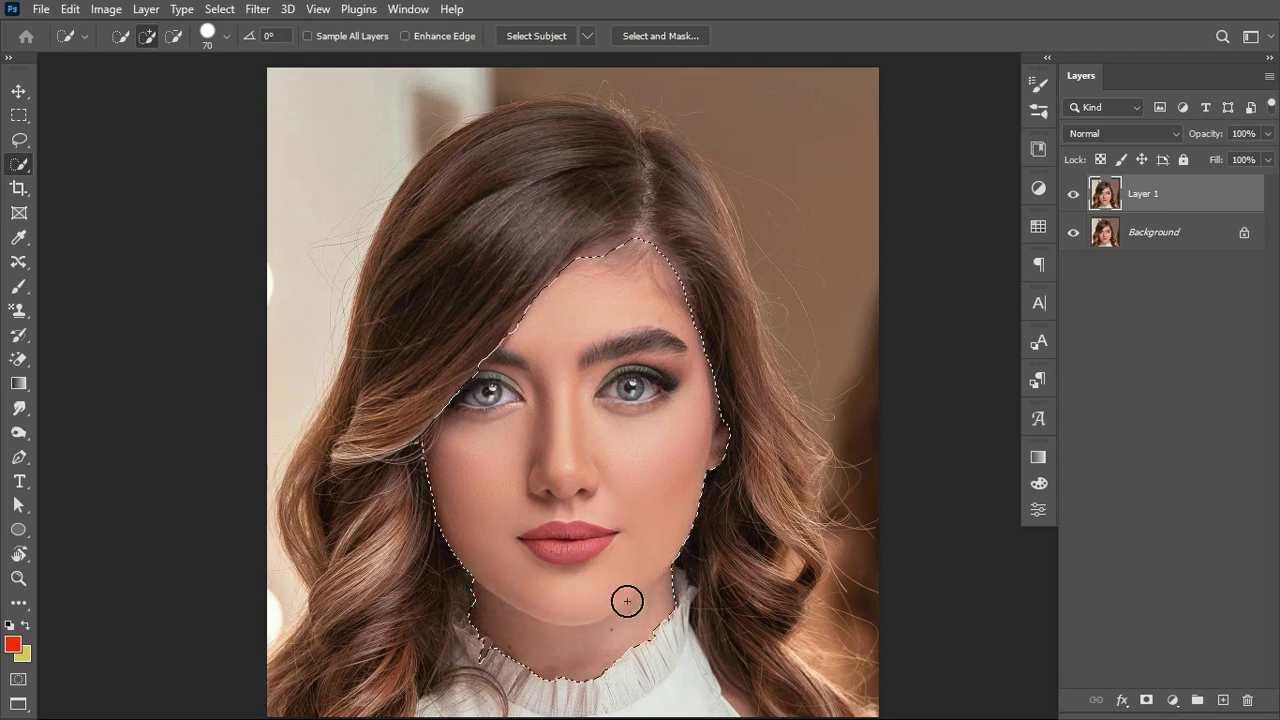
left_click(480, 660, "alt")
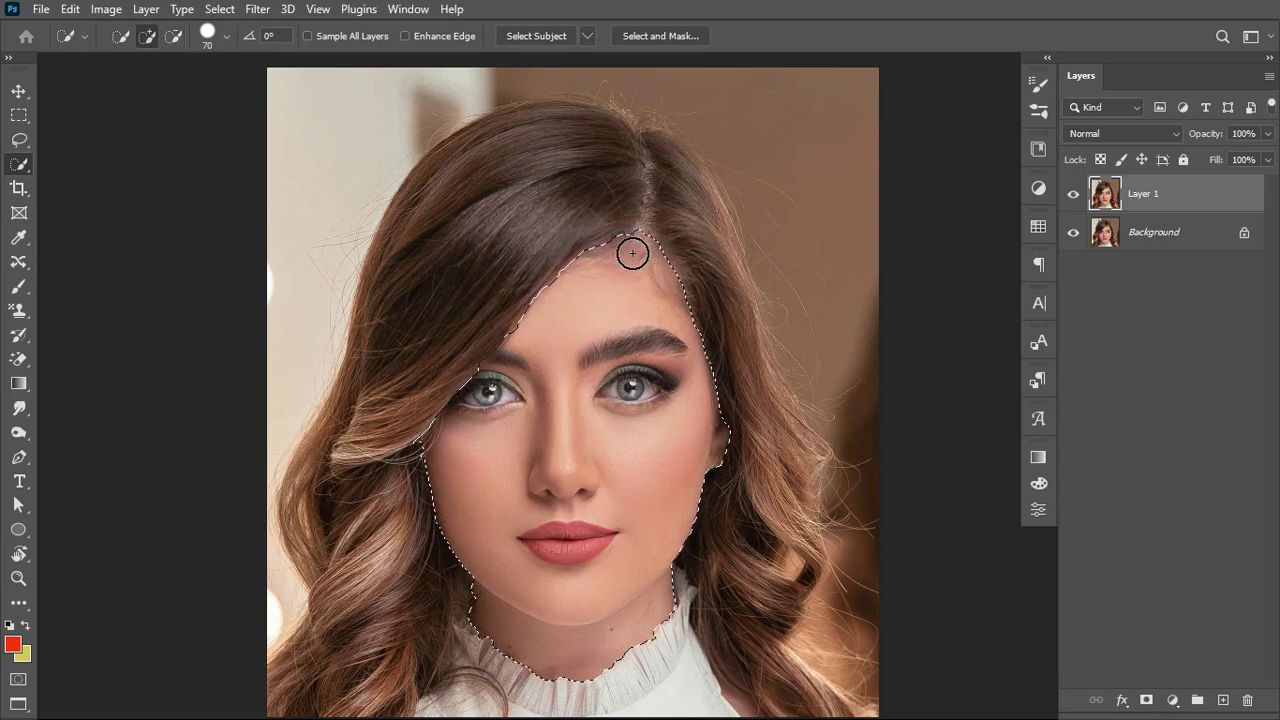
key("alt")
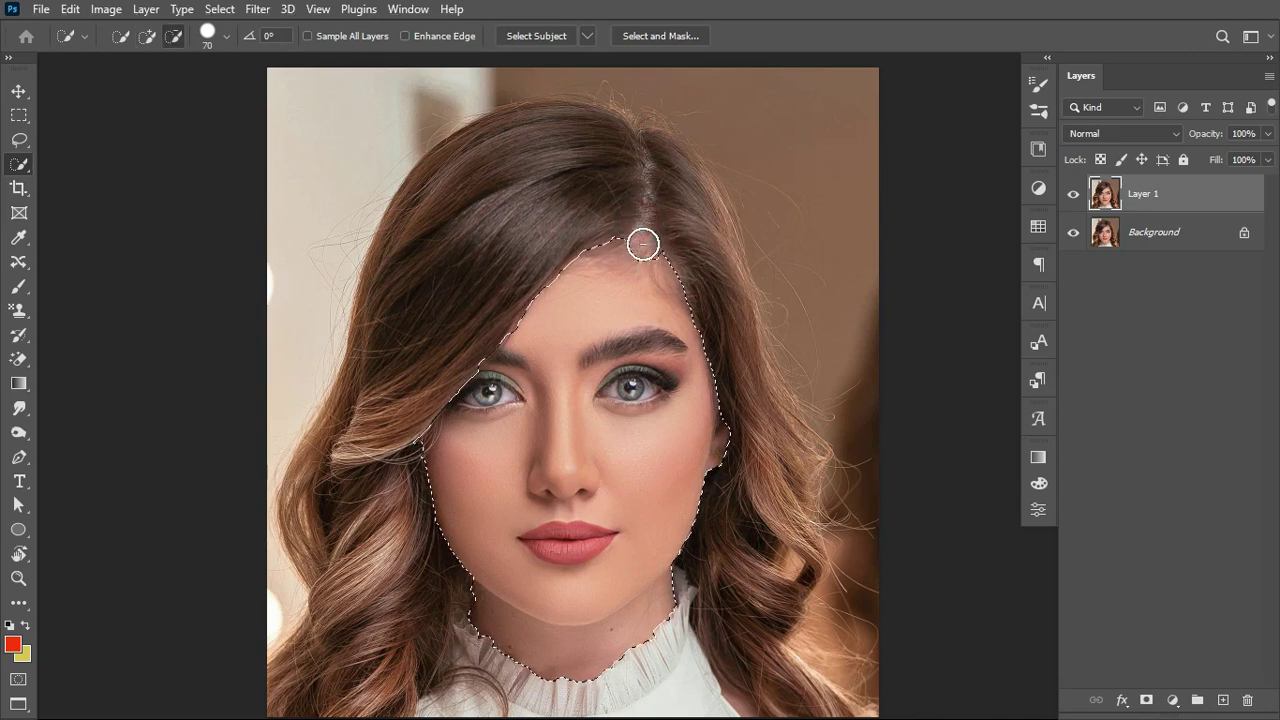
left_click_drag(643, 244, 619, 233)
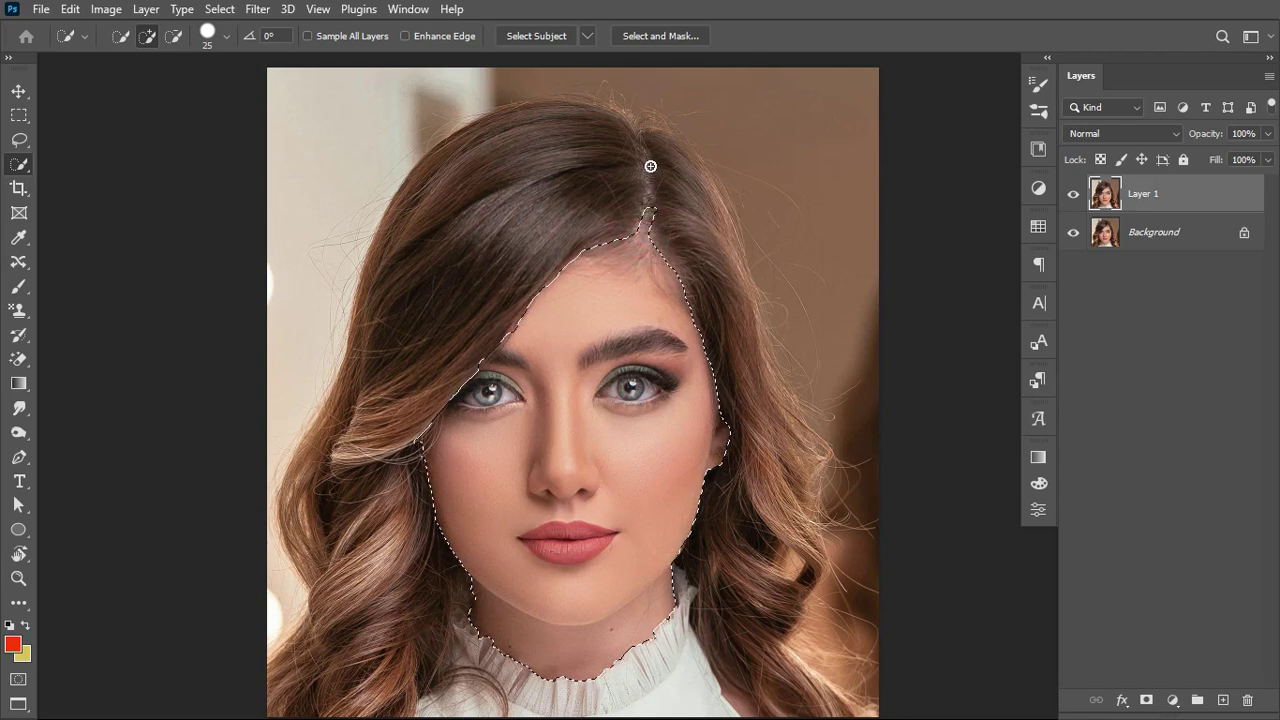
Extend the skin selection up along the hair parting using a selection brush size of 25.
left_click(651, 186)
left_click(651, 165)
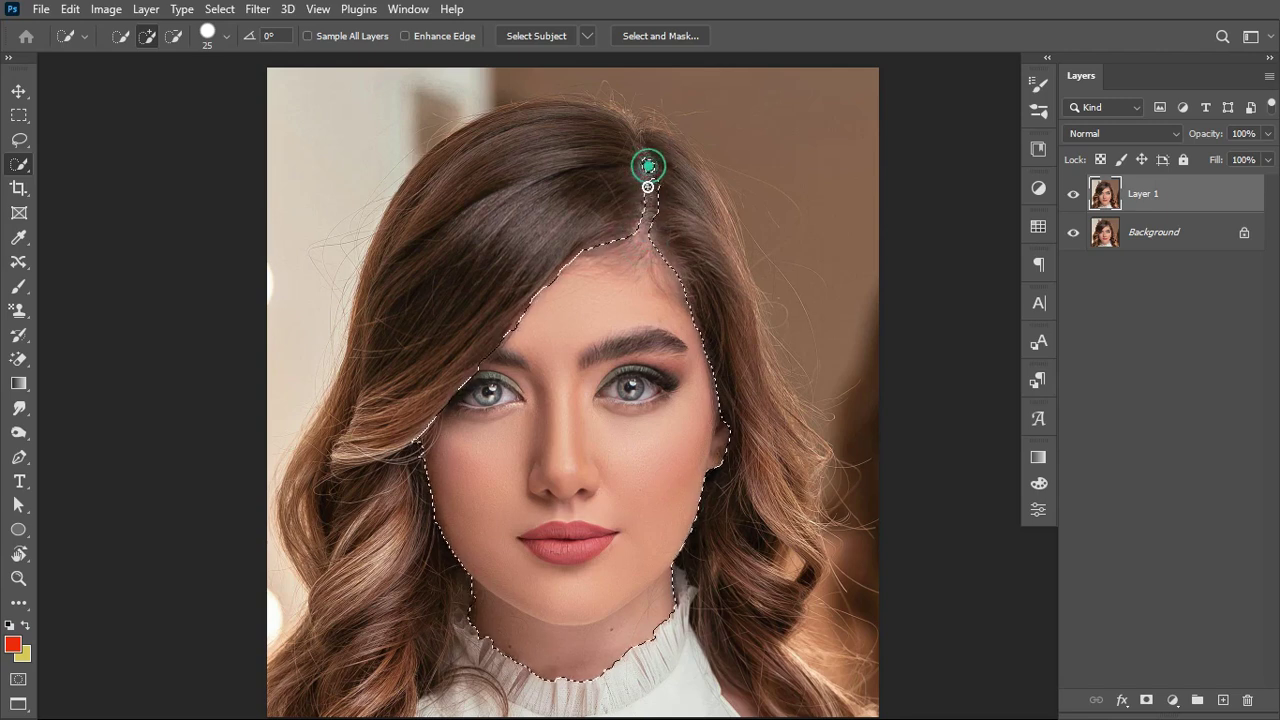
key("alt")
left_click(658, 155)
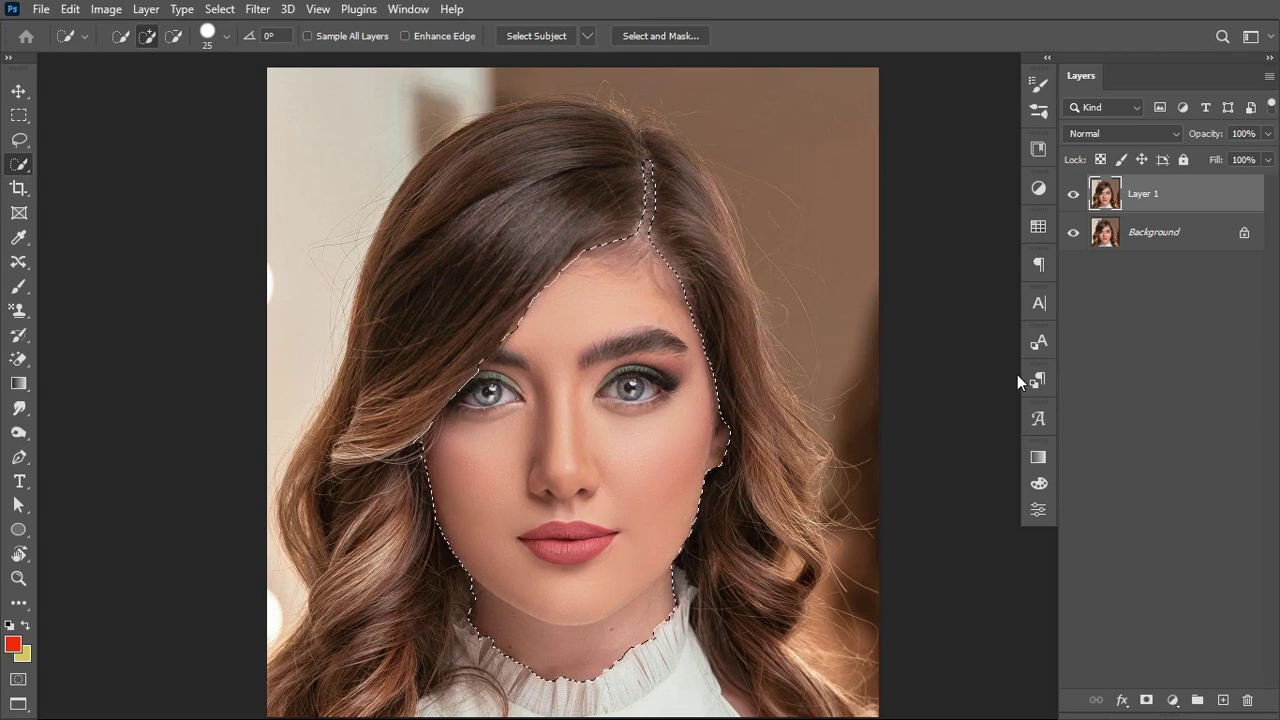
Add a Black & White adjustment layer for the selected skin with Reds at -65 and Yellows at -85.
left_click(1172, 700)
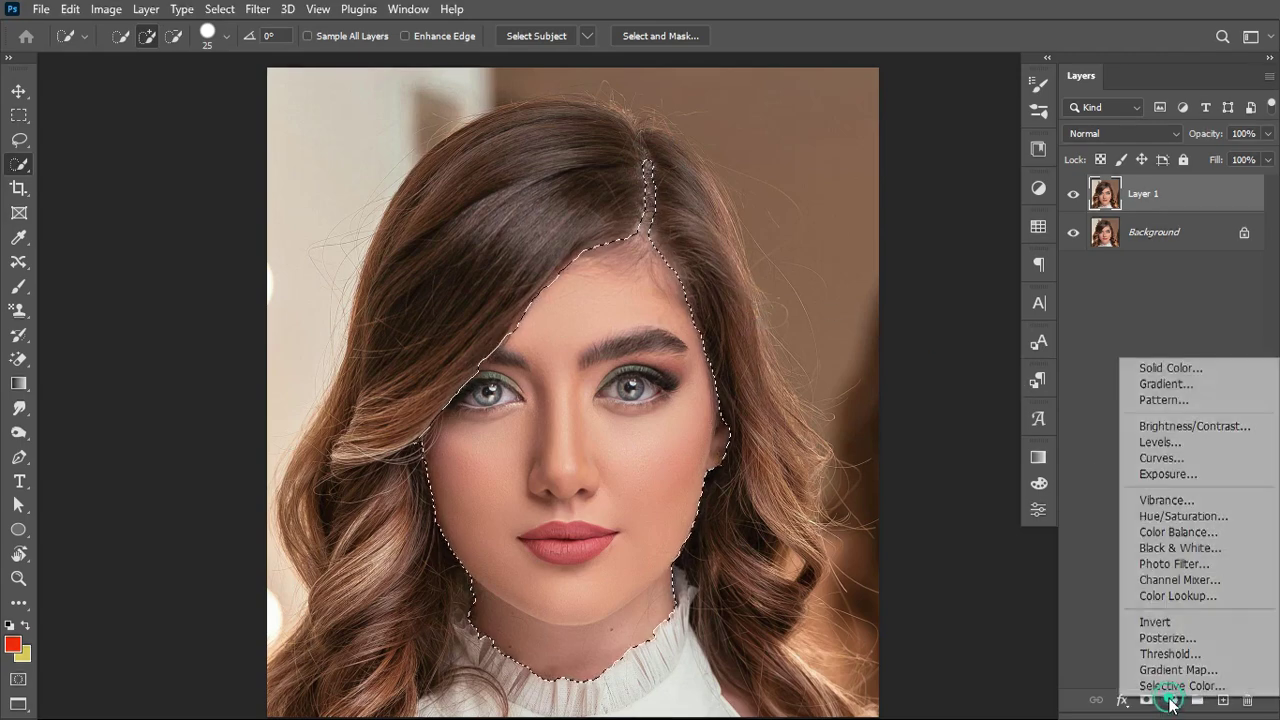
left_click(1181, 548)
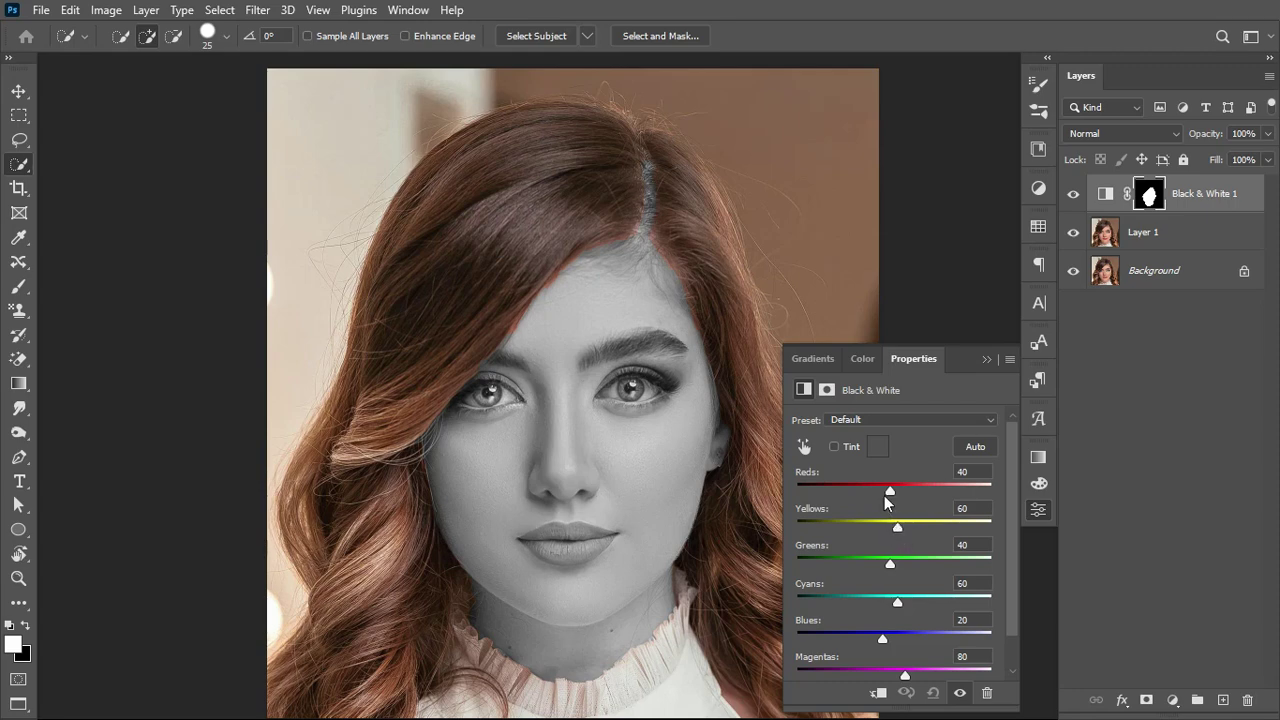
left_click_drag(888, 490, 842, 493)
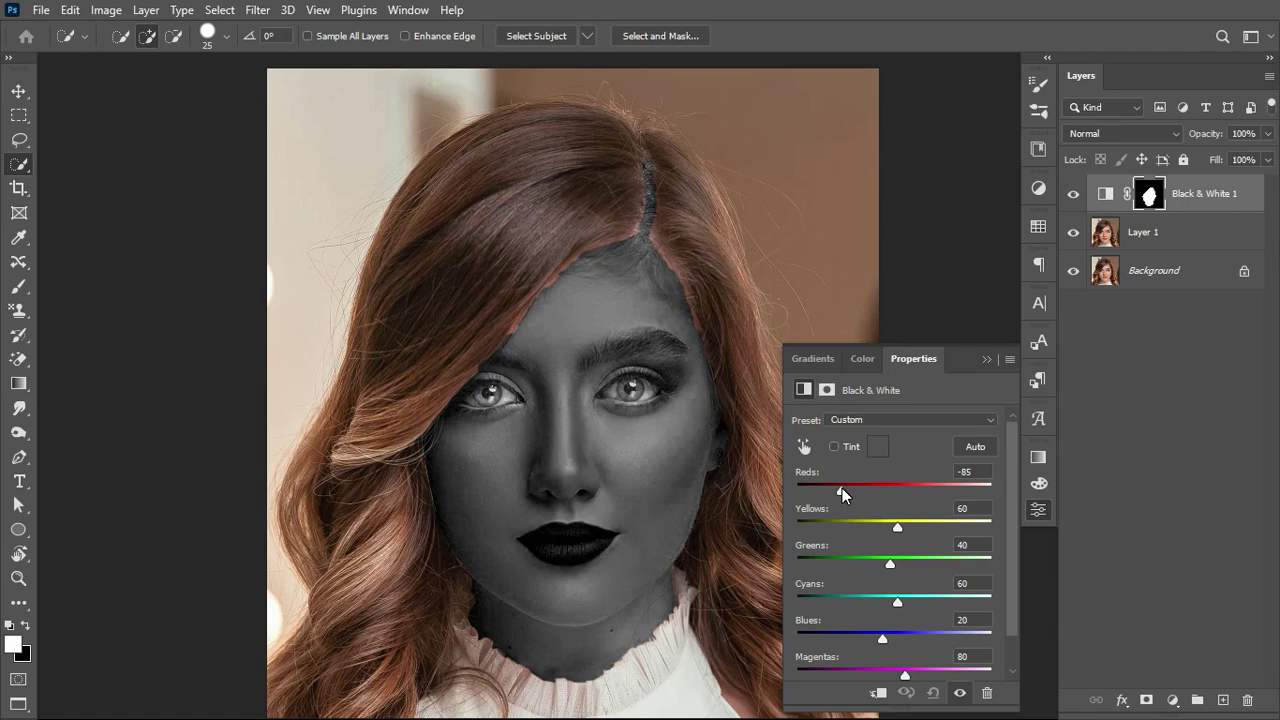
left_click_drag(882, 524, 849, 490)
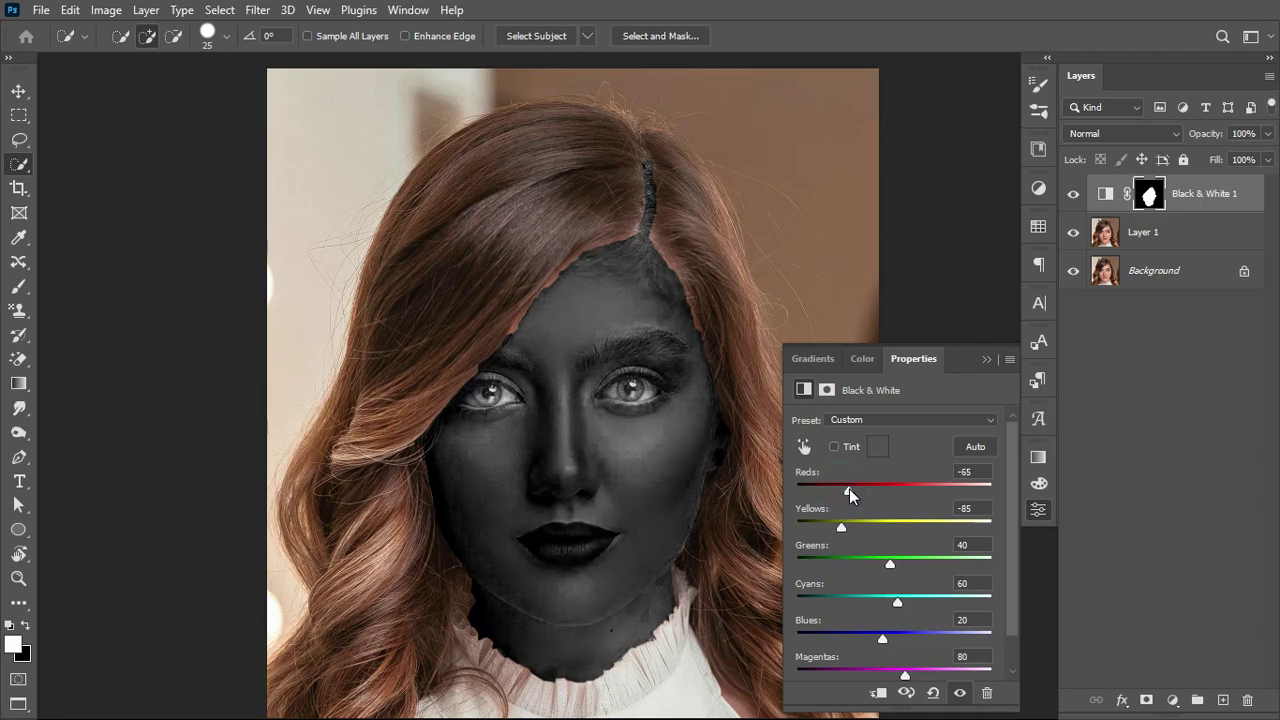
left_click(986, 359)
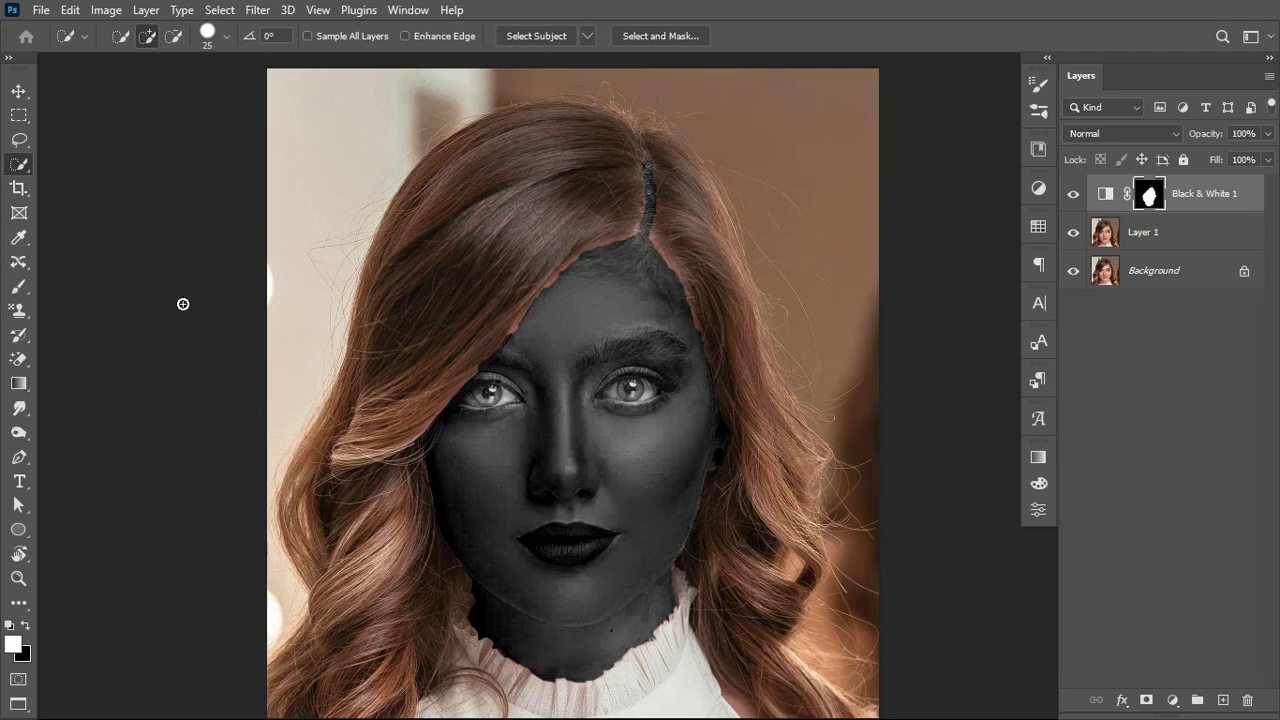
Paint the Black & White mask in white along the hairline and face edges with a size 45 soft brush.
left_click(15, 290)
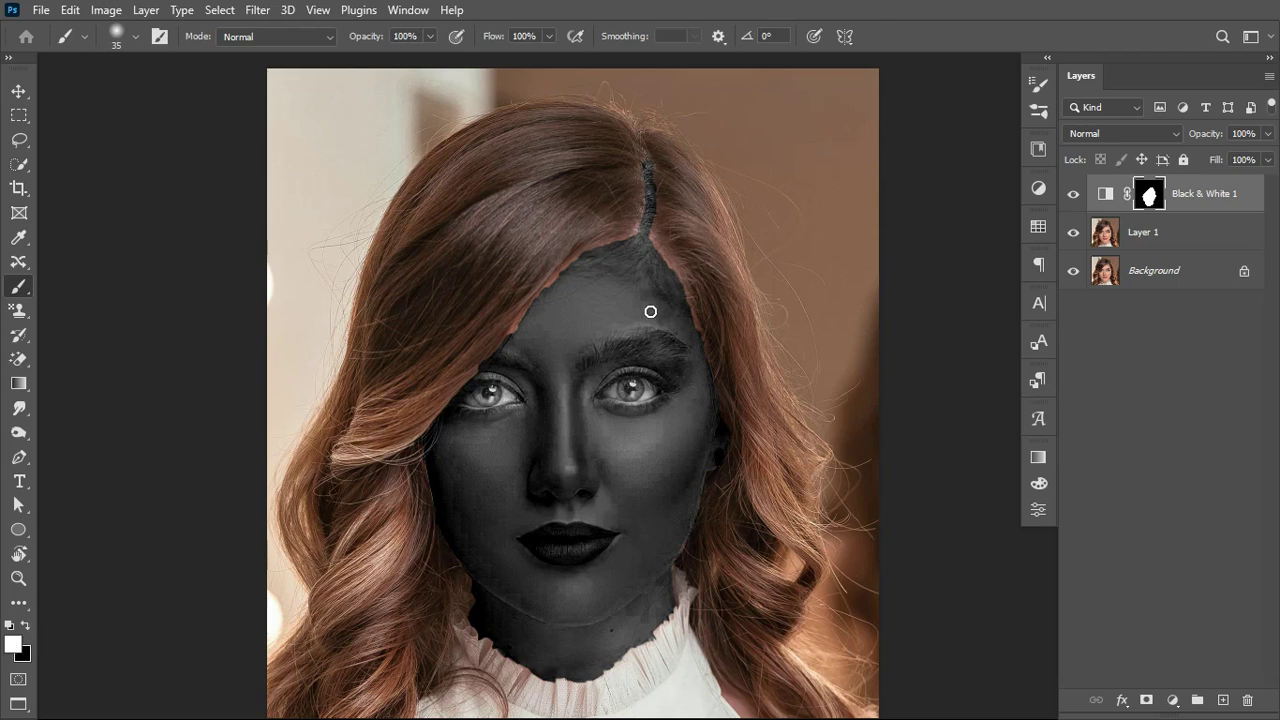
key("bracketright")
mouse_move(651, 169)
left_mouse_down()
mouse_move(658, 257)
mouse_move(723, 423)
mouse_move(689, 540)
mouse_move(677, 557)
mouse_move(652, 555)
left_mouse_up()
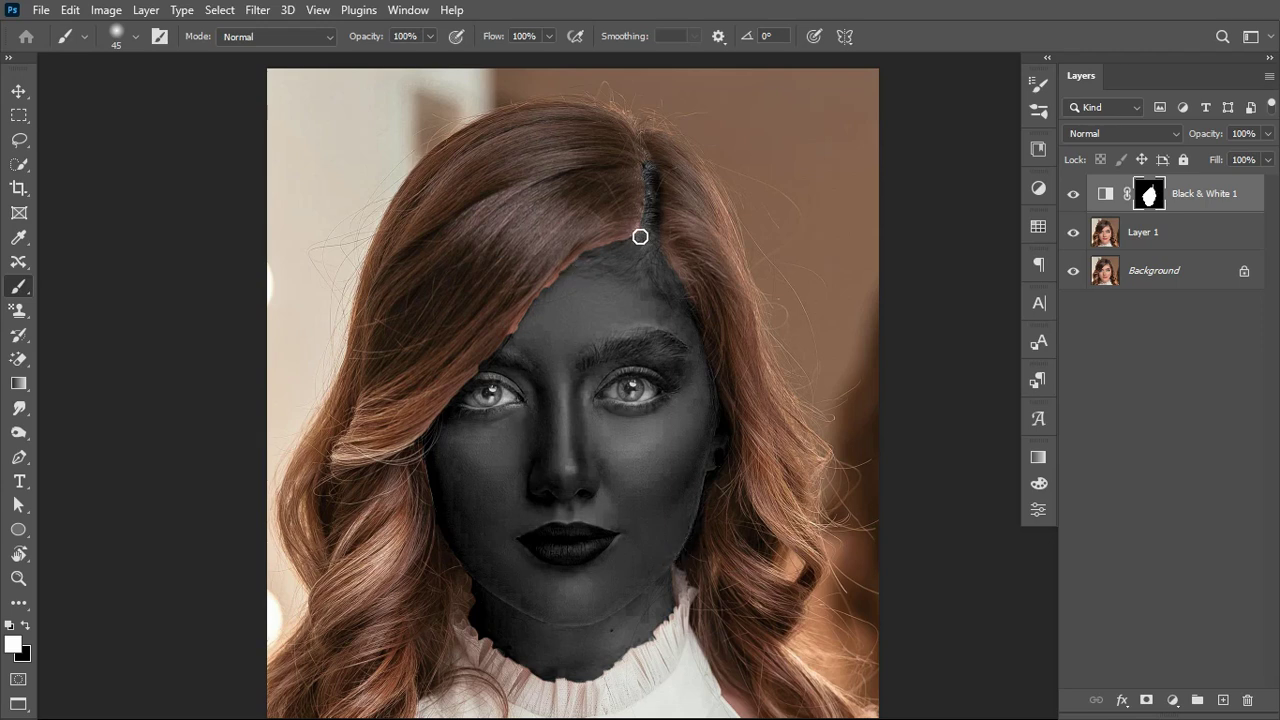
mouse_move(637, 236)
left_mouse_down()
mouse_move(529, 306)
mouse_move(443, 420)
mouse_move(436, 447)
mouse_move(457, 531)
mouse_move(486, 589)
mouse_move(517, 606)
mouse_move(480, 600)
mouse_move(539, 608)
left_mouse_up()
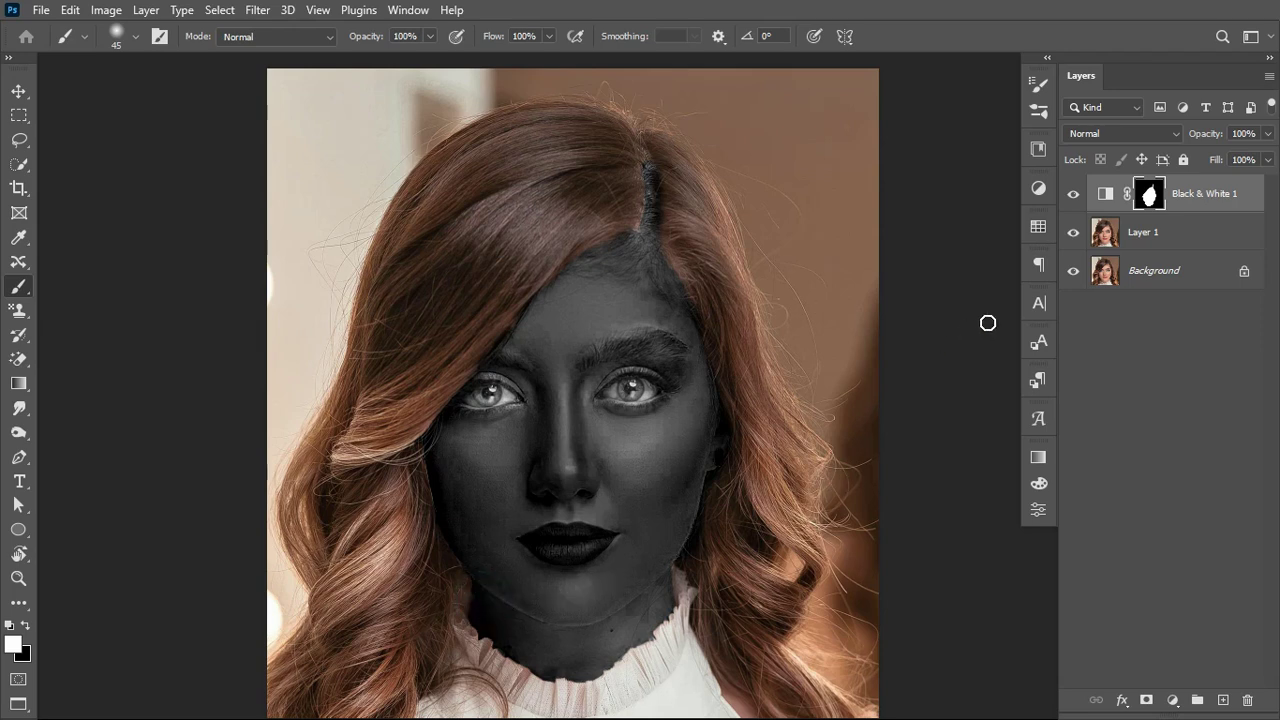
Touch up the Black & White mask along the hair parting and compare the portrait with and without the adjustment.
left_click(1073, 195)
left_click(646, 209)
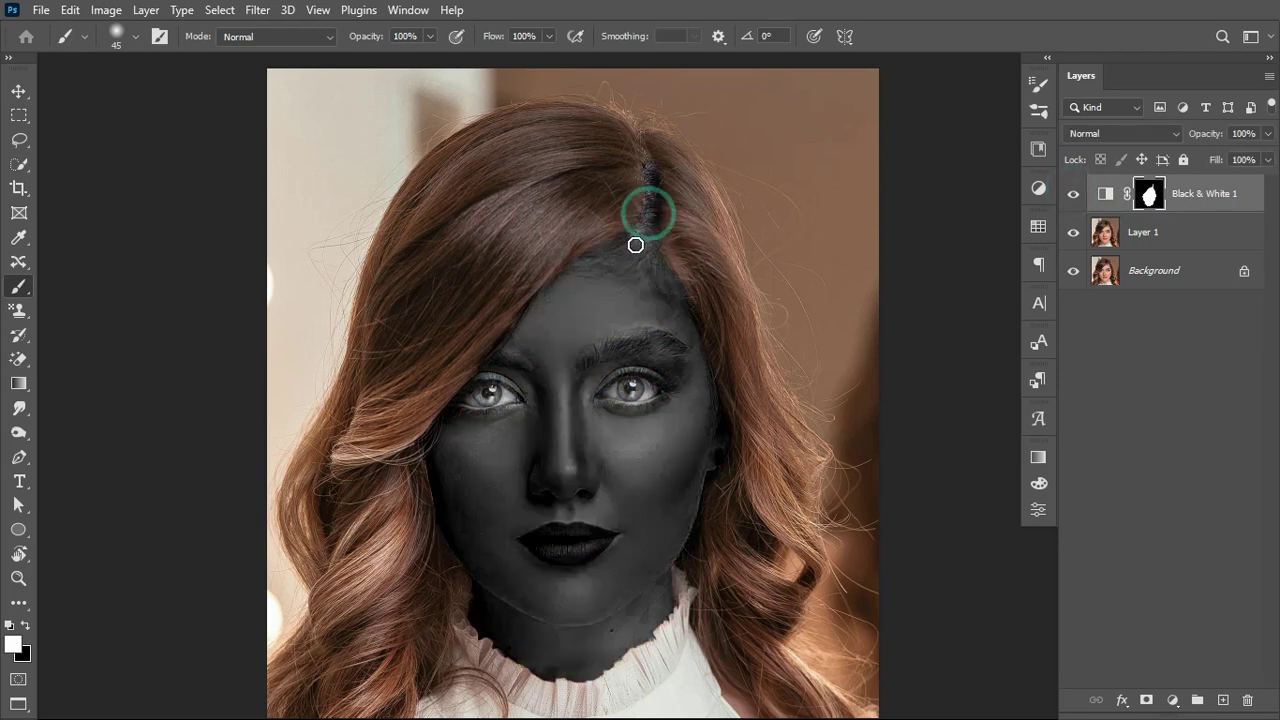
left_click(650, 203)
left_click(651, 191)
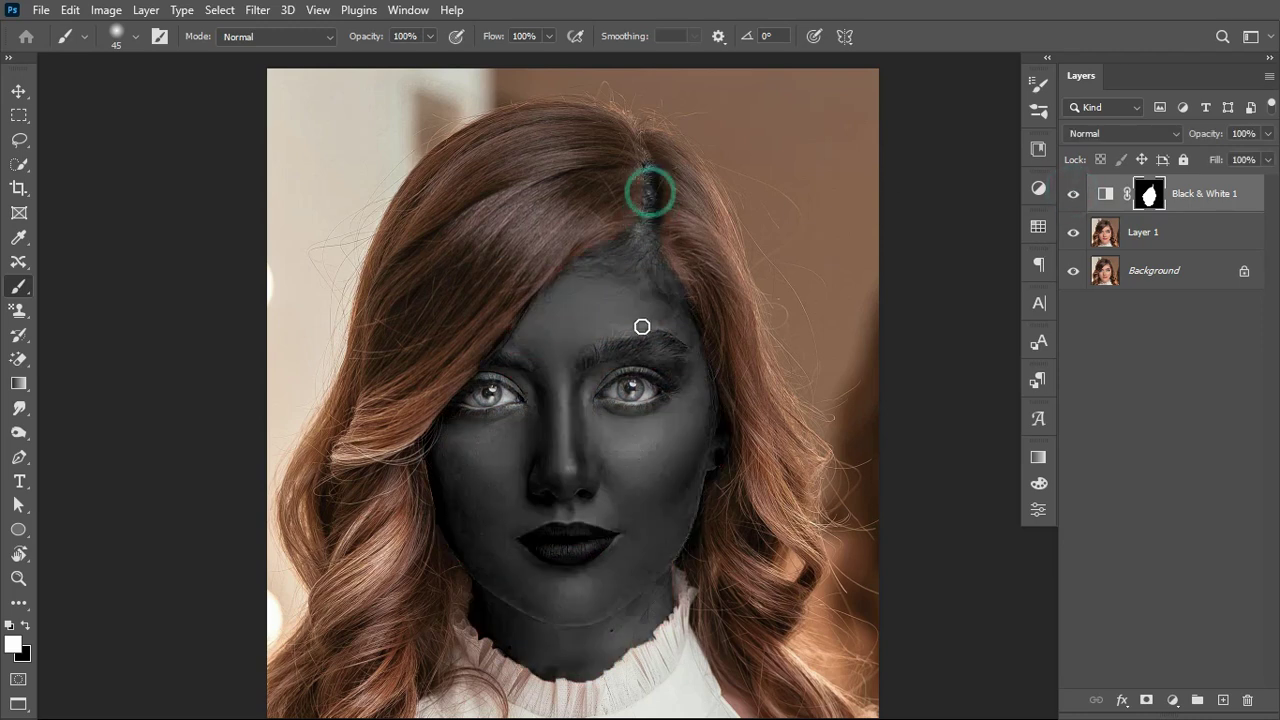
left_click(1072, 191)
left_click(1072, 191)
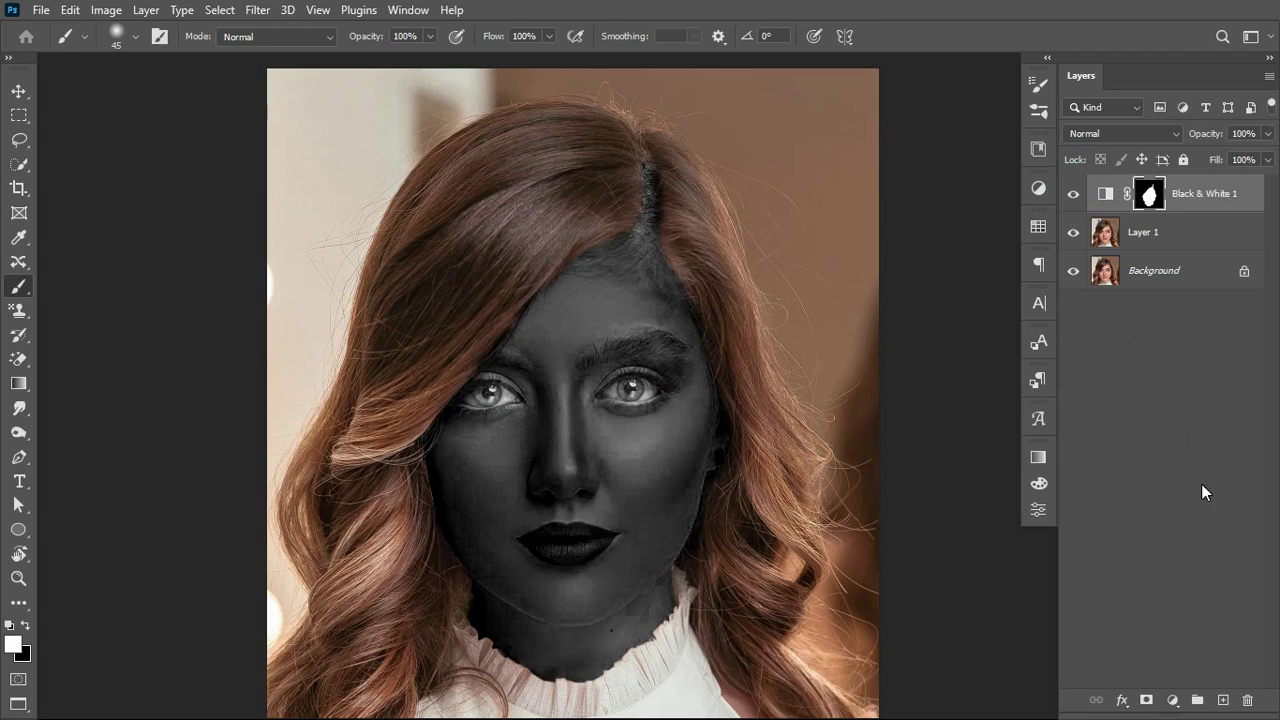
Set the Black & White layer's blend mode to Multiply and its opacity to 77%.
left_click(1168, 131)
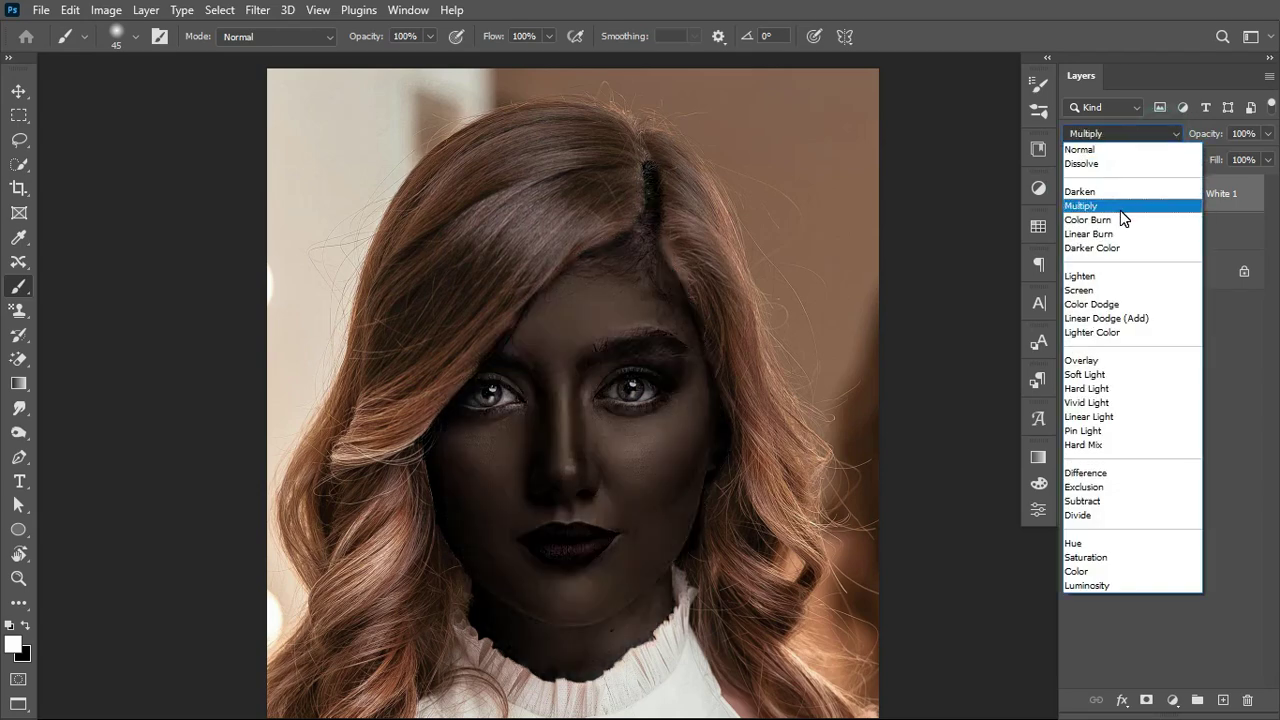
left_click(1120, 208)
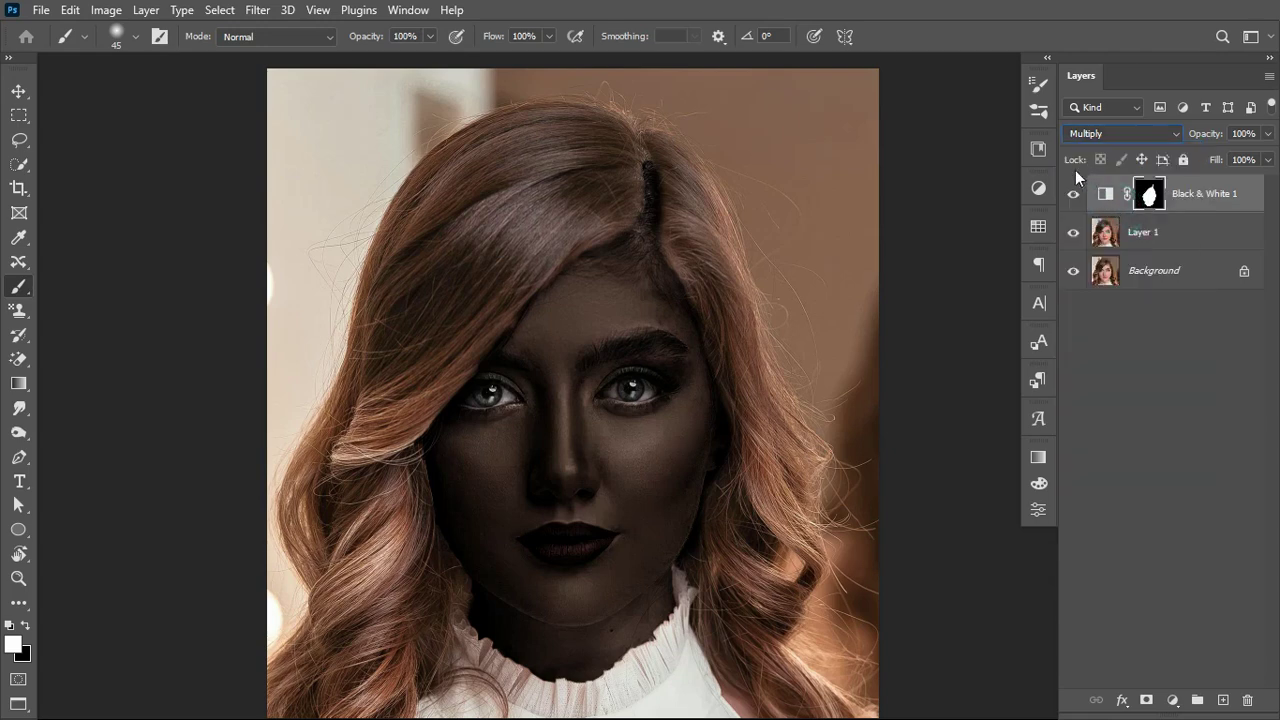
left_click(1073, 195)
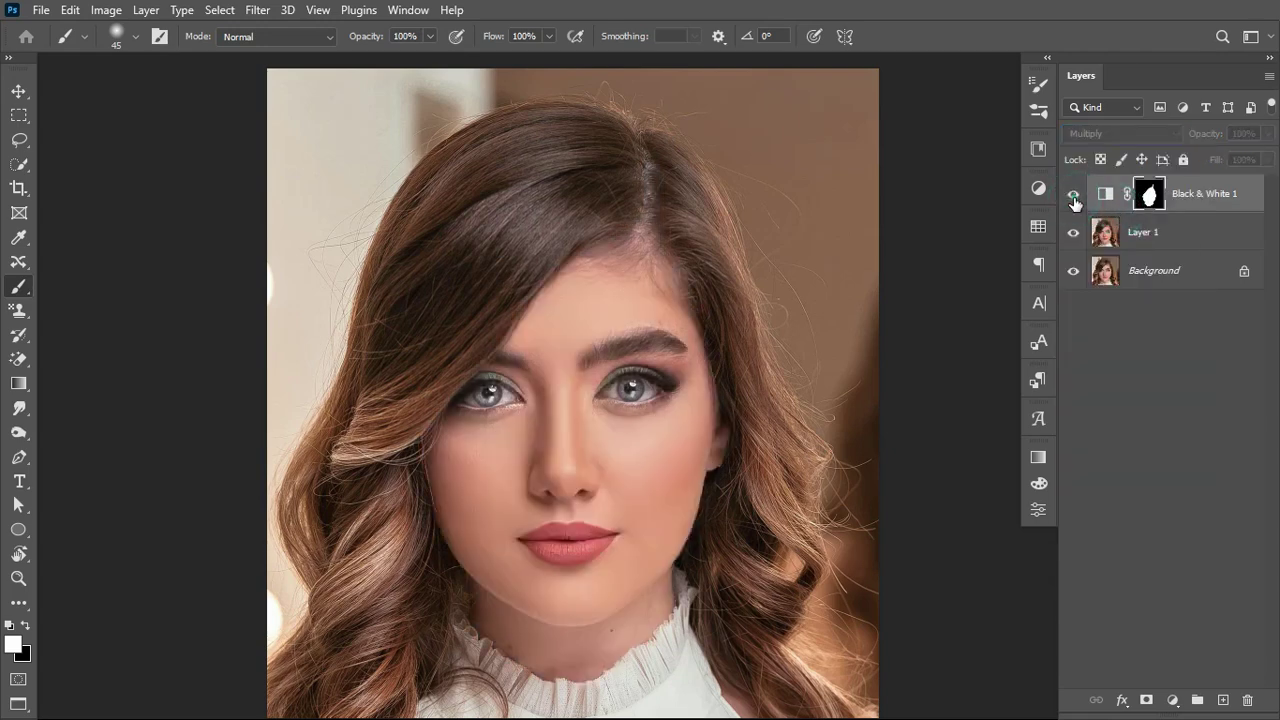
left_click(1073, 195)
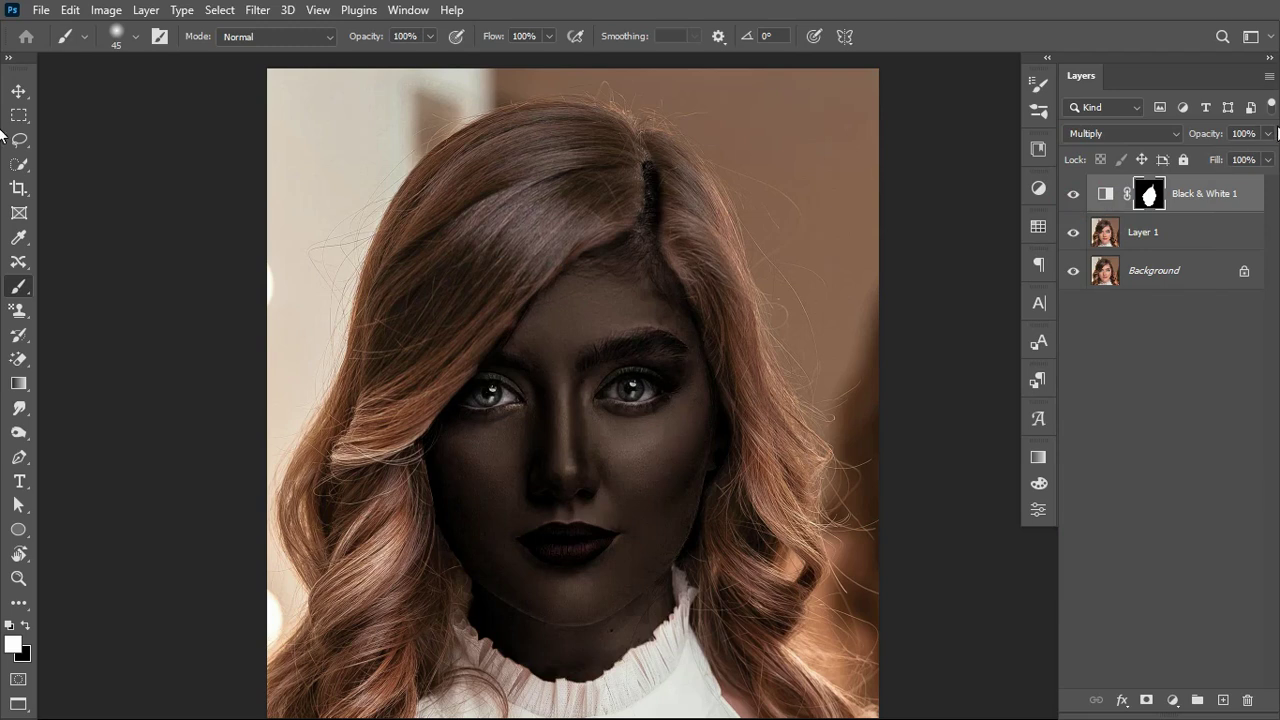
left_click(1267, 133)
mouse_move(1265, 153)
left_mouse_down()
mouse_move(1238, 157)
mouse_move(1247, 162)
left_mouse_up()
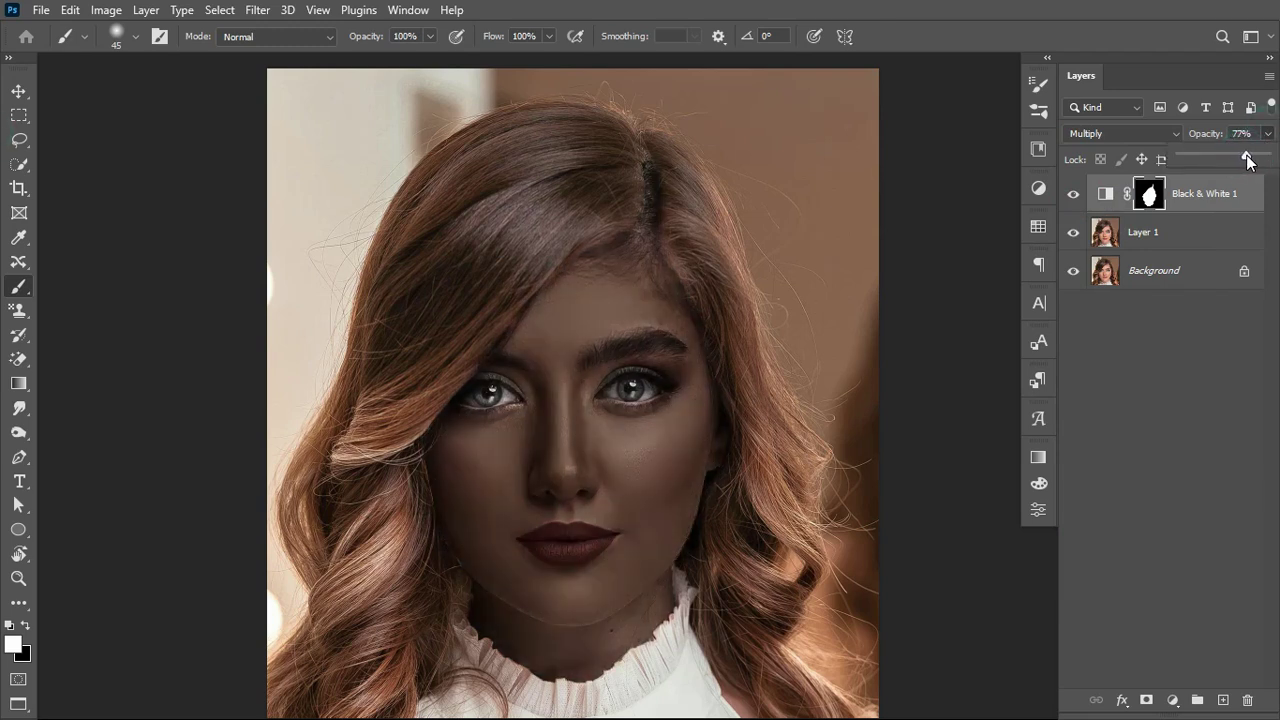
left_click(1179, 322)
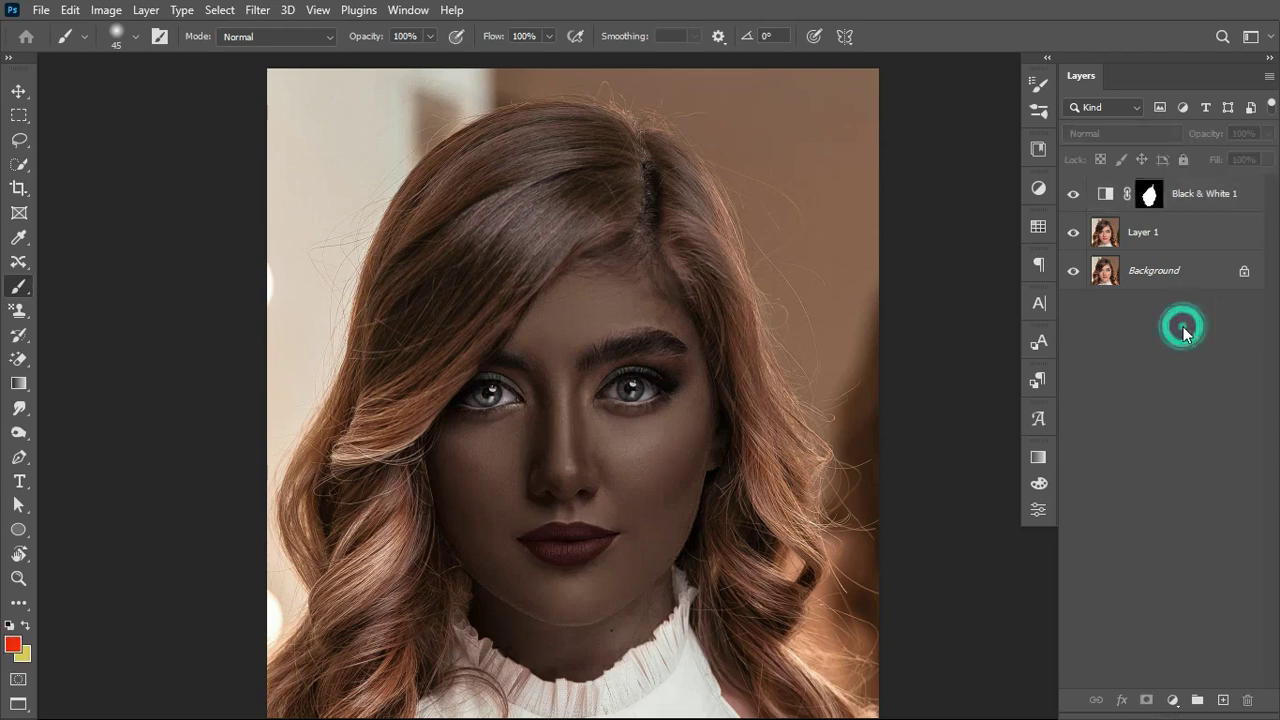
Add a Hue/Saturation adjustment above the Black & White layer, setting the Reds to Saturation -36 and Lightness -38.
left_click(1105, 193)
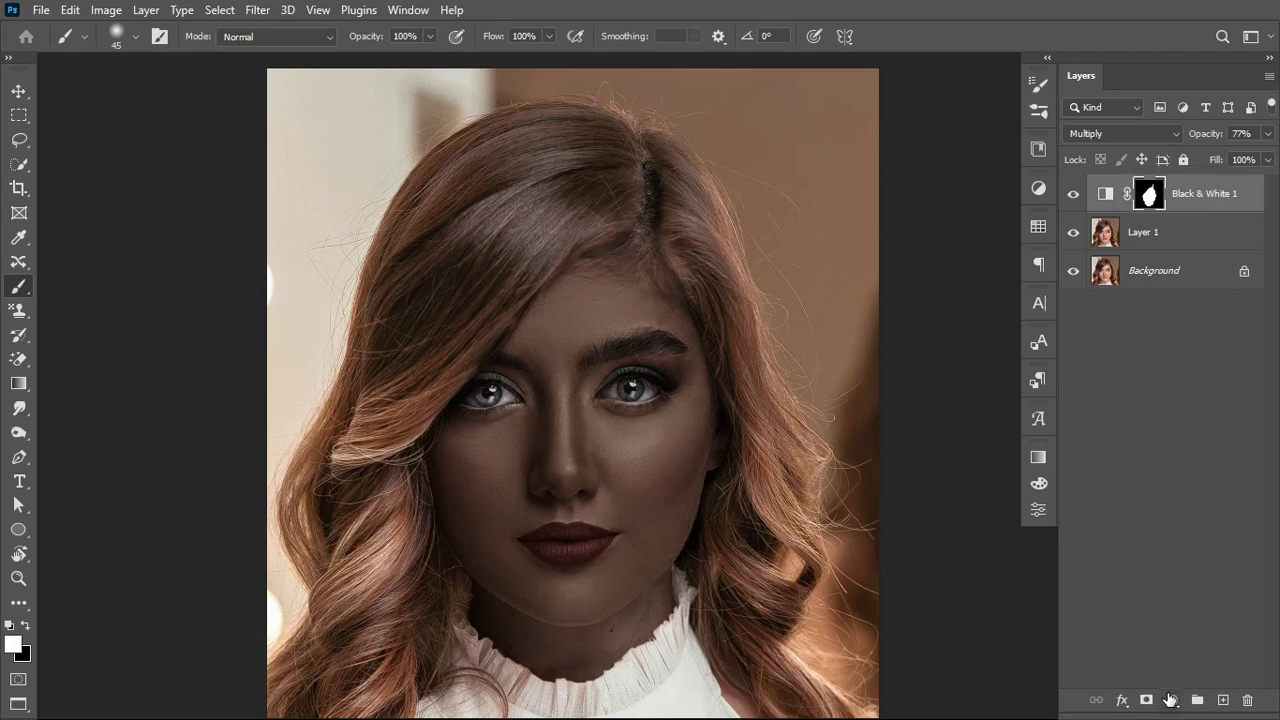
left_click(1172, 700)
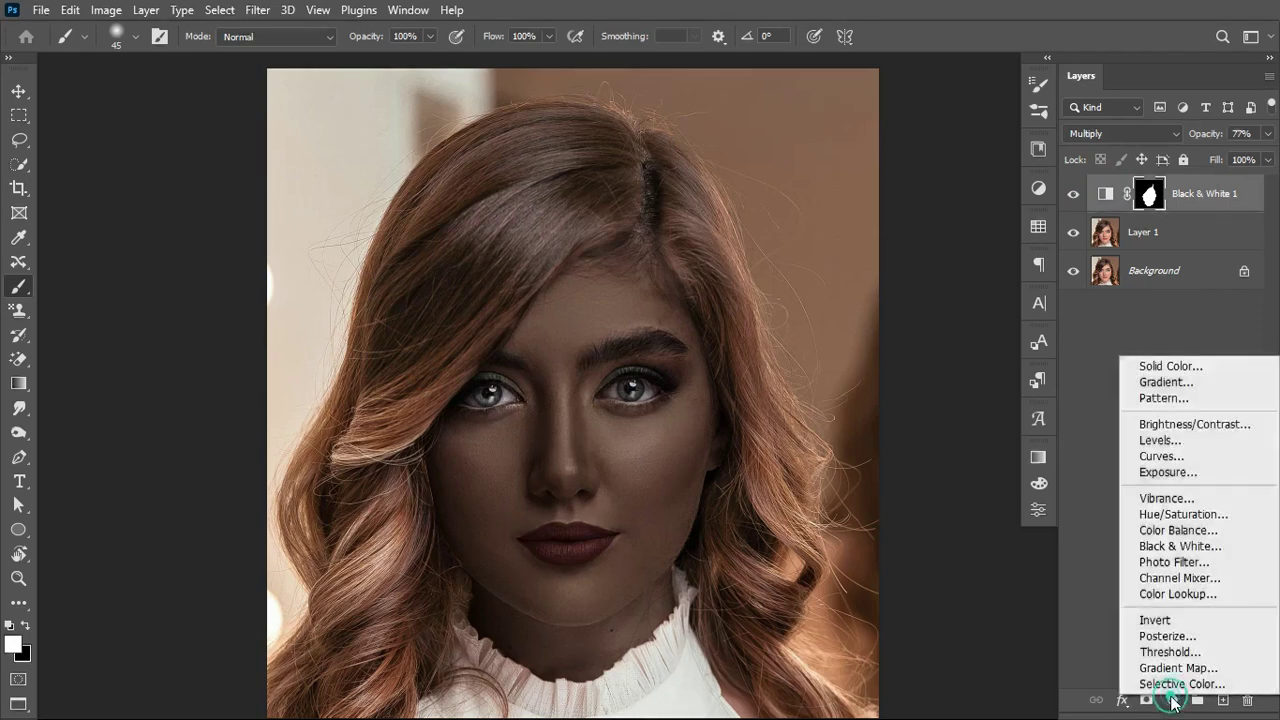
left_click(1172, 516)
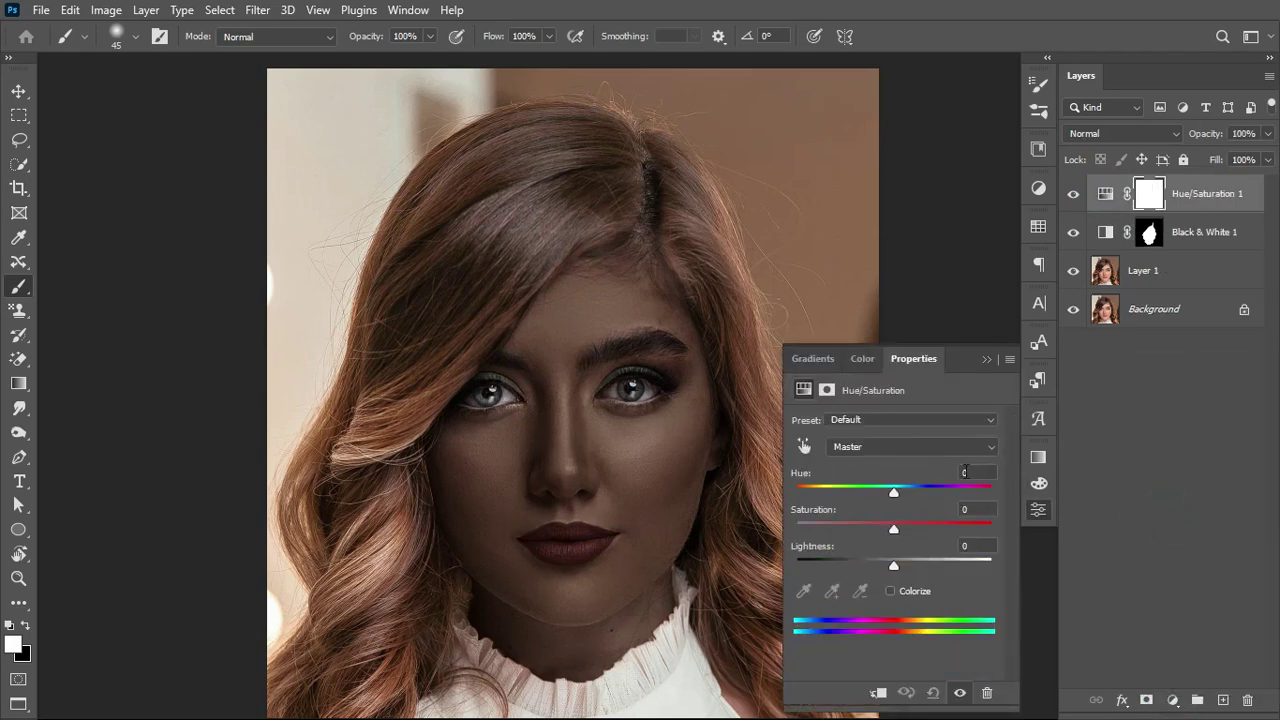
left_click(903, 453)
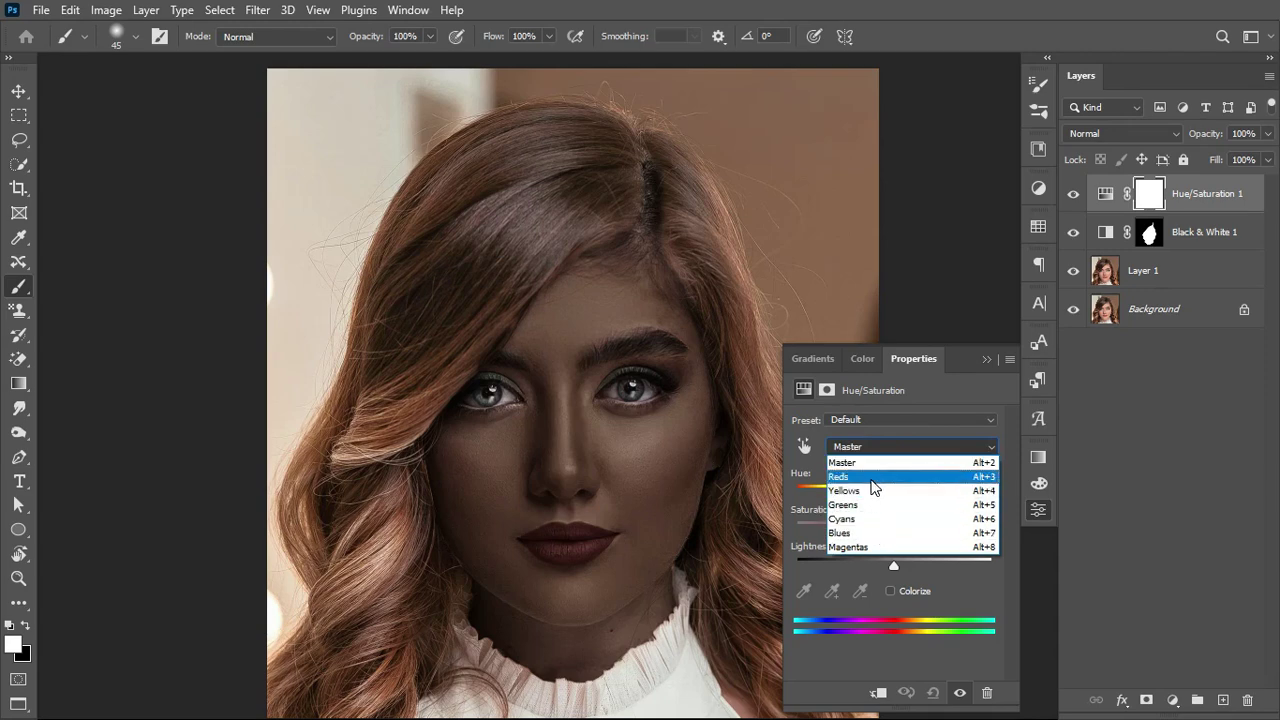
left_click(872, 480)
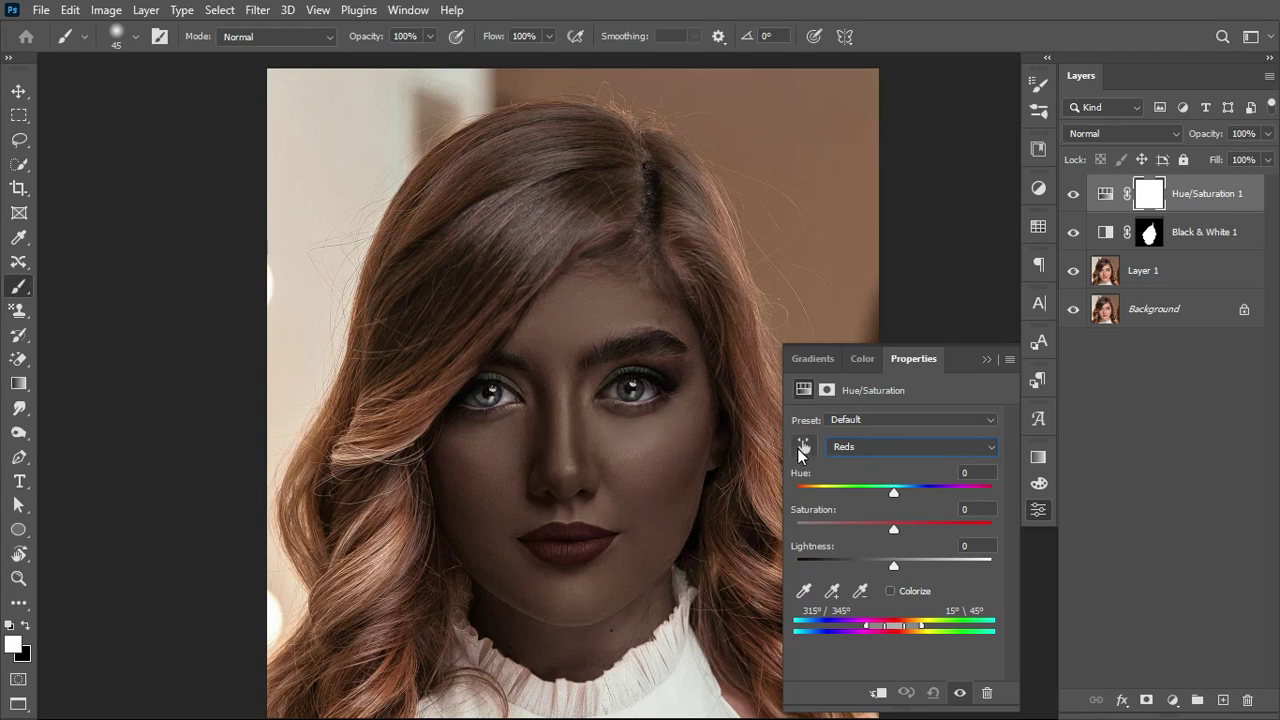
left_click_drag(893, 527, 856, 563)
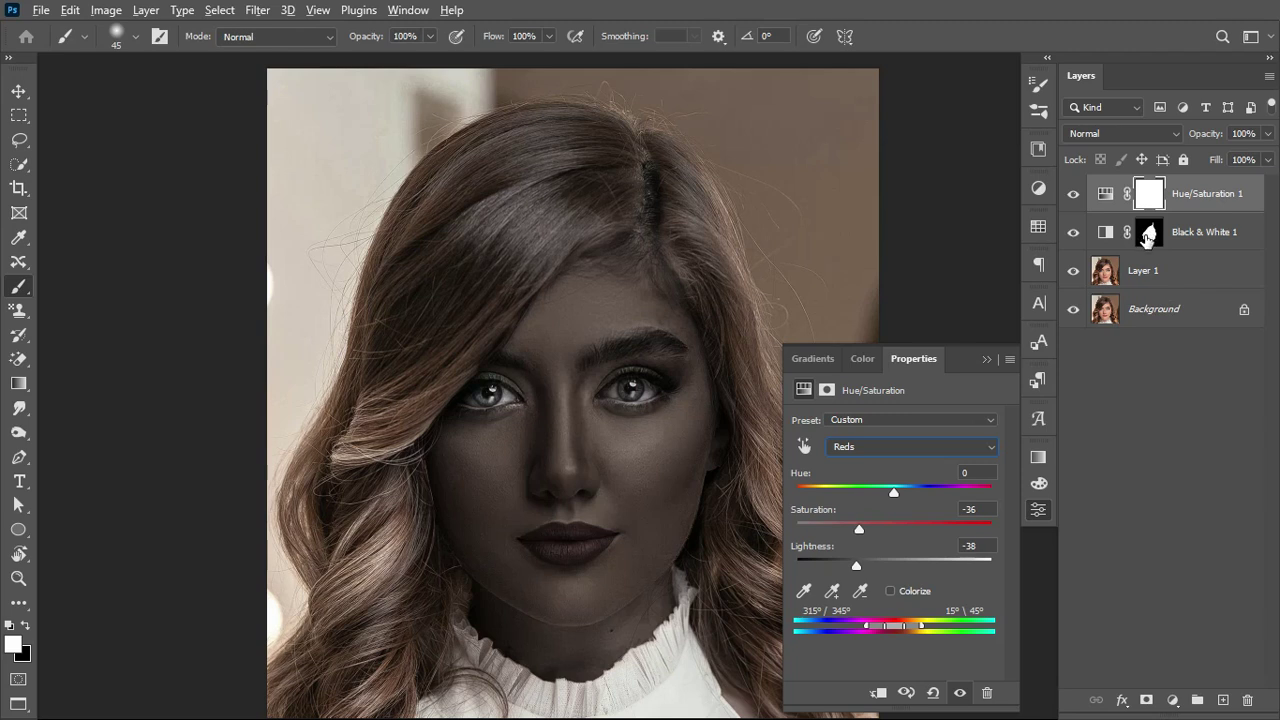
Replace the Hue/Saturation layer's mask with a copy of the Black & White mask and compare the adjustment's effect.
left_click_drag(1150, 236, 1152, 204)
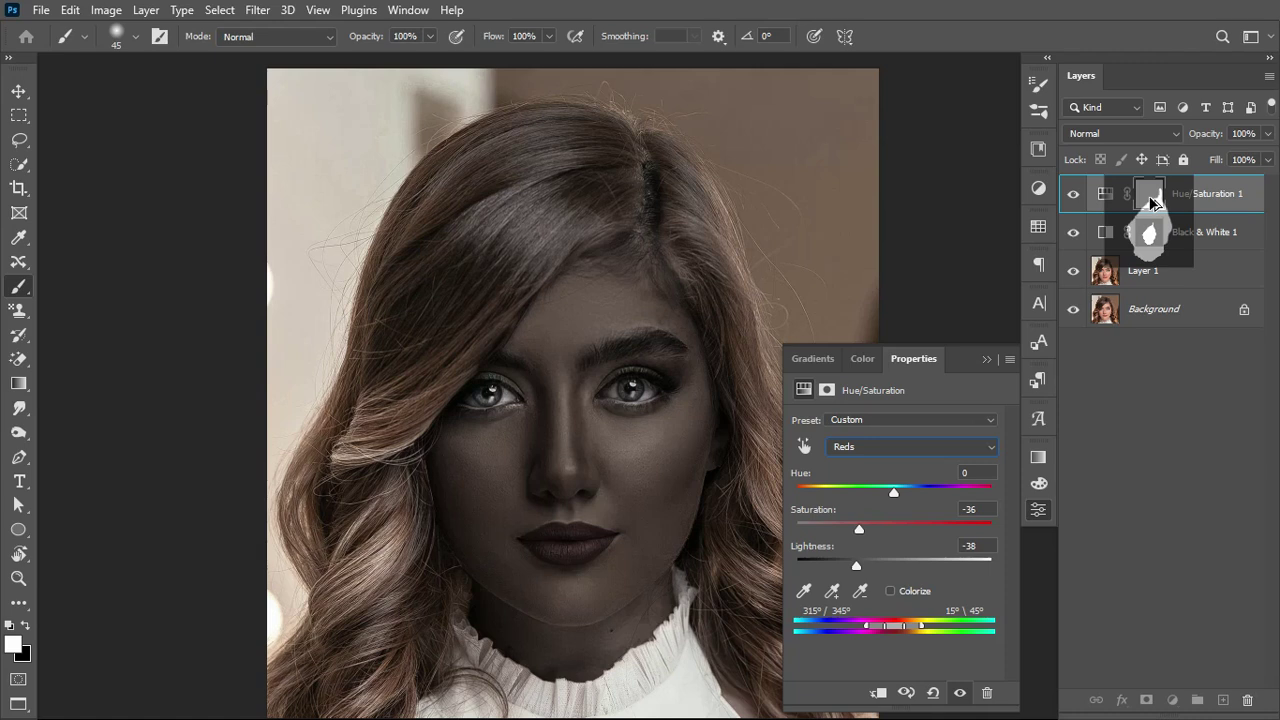
left_click_drag(1152, 204, 1151, 203)
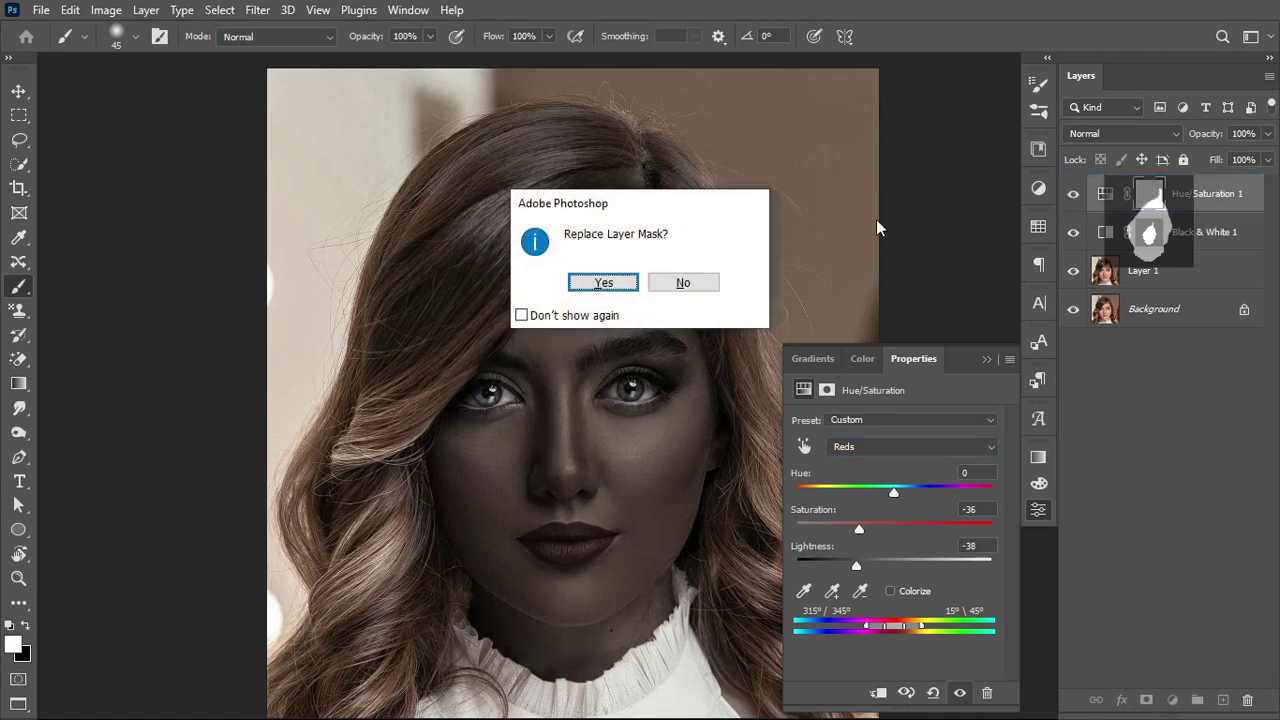
left_click(604, 283)
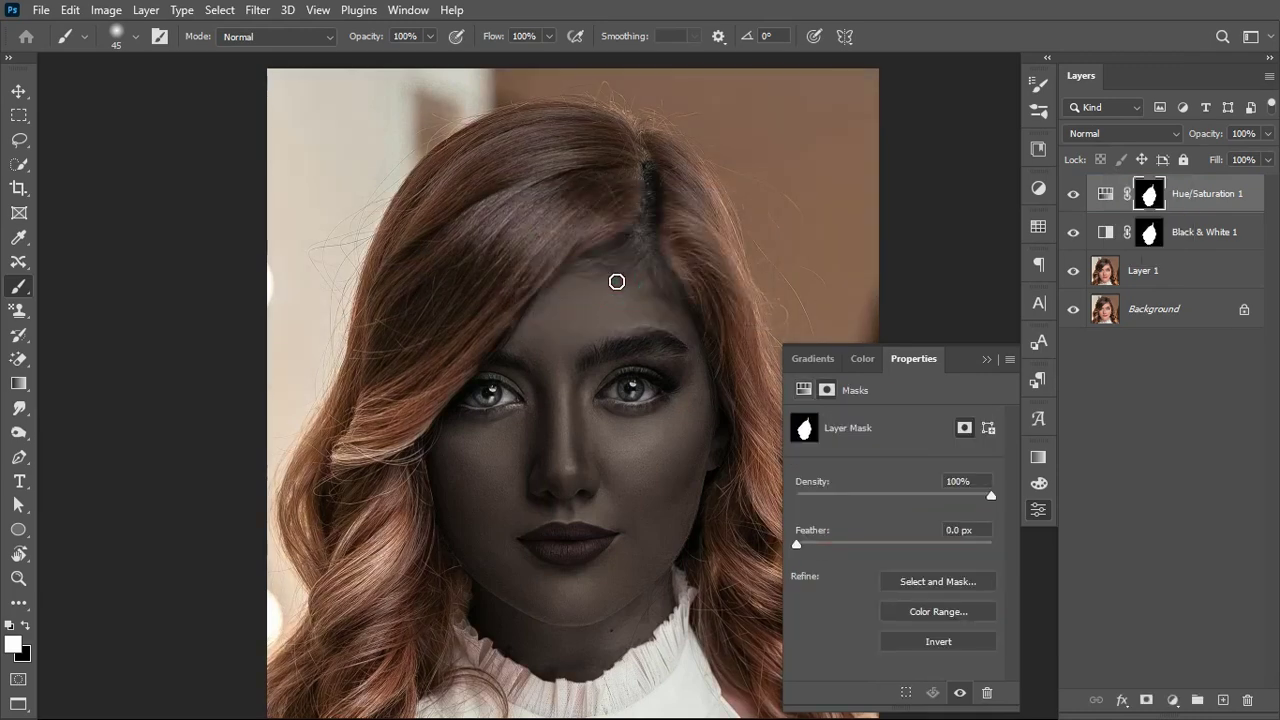
left_click(1073, 194)
left_click(1073, 194)
Fine-tune the Reds saturation and lightness on the Hue/Saturation layer and lower the Yellows saturation to about -41.
left_click(1104, 195)
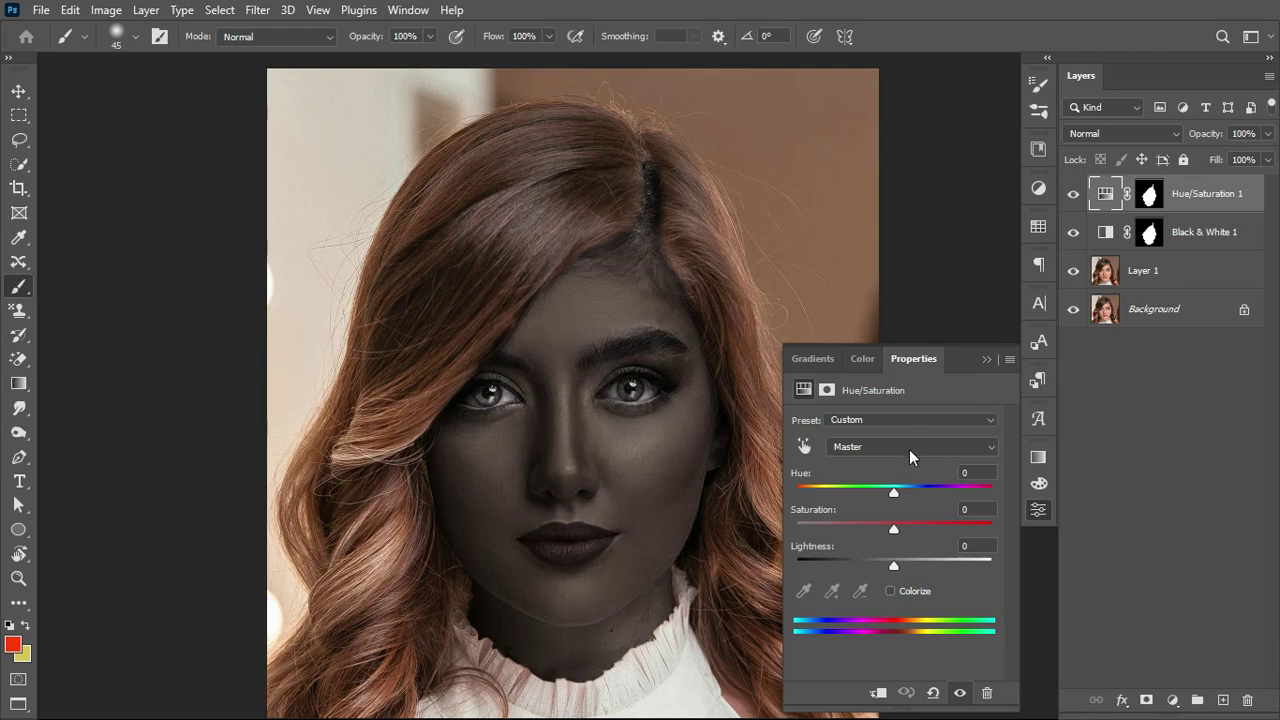
left_click(909, 447)
left_click(889, 477)
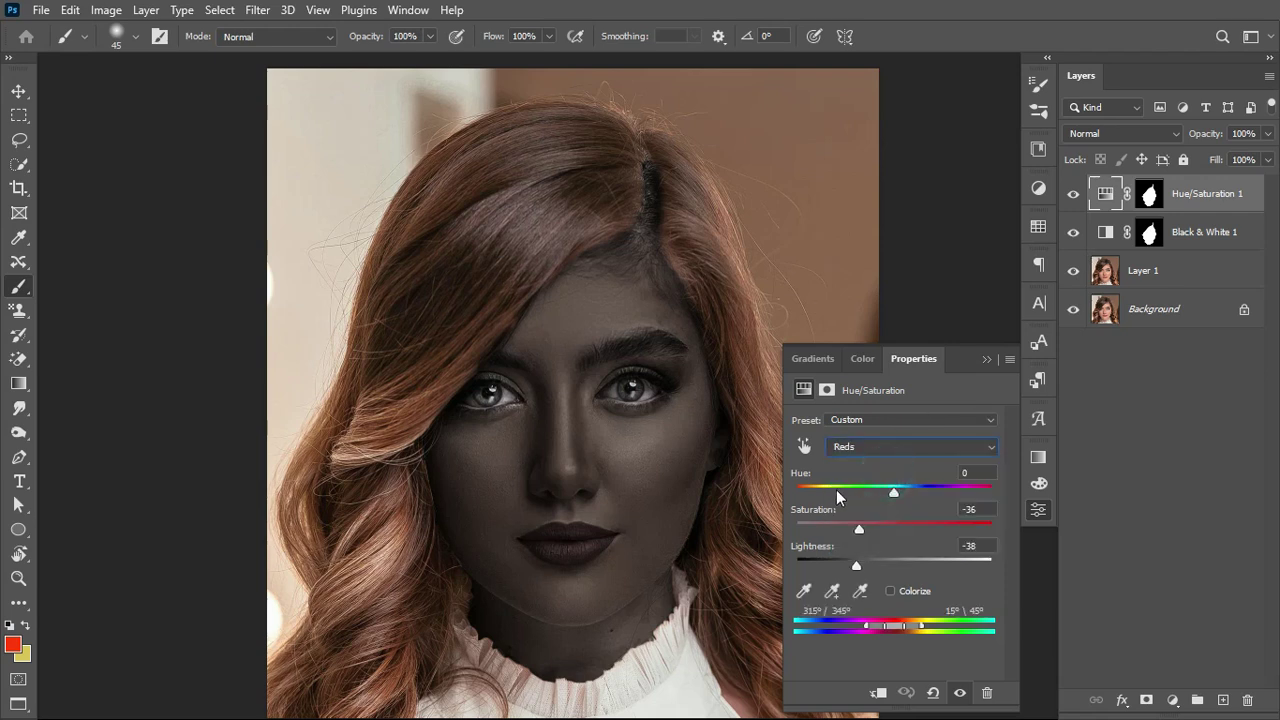
mouse_move(860, 529)
left_mouse_down()
mouse_move(916, 530)
mouse_move(836, 532)
left_mouse_up()
mouse_move(854, 565)
left_mouse_down()
mouse_move(828, 568)
mouse_move(860, 562)
left_mouse_up()
left_click(962, 448)
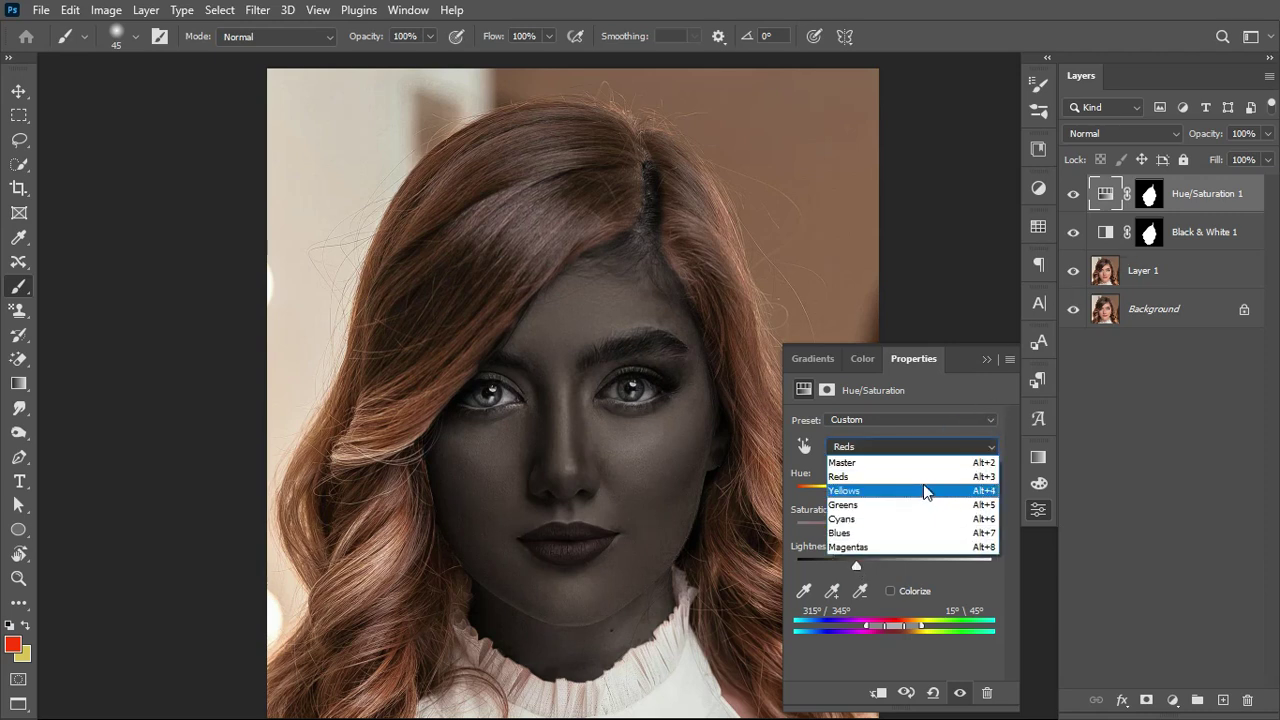
left_click(928, 491)
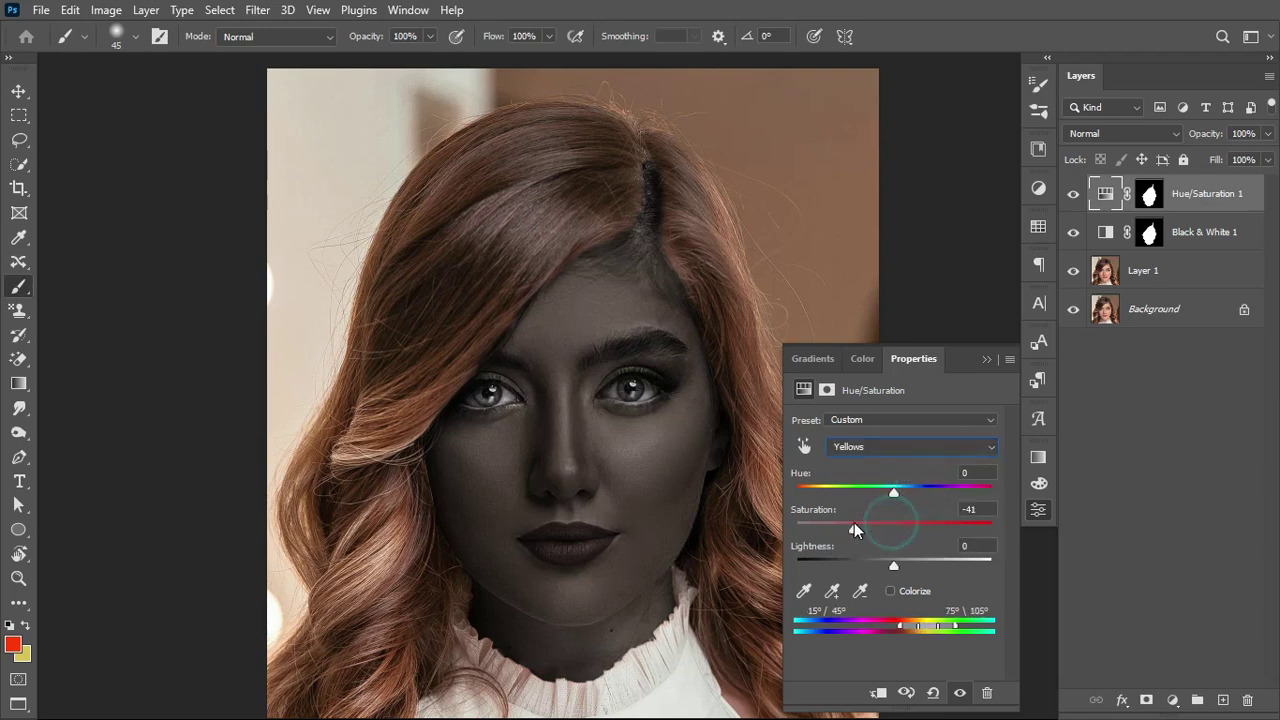
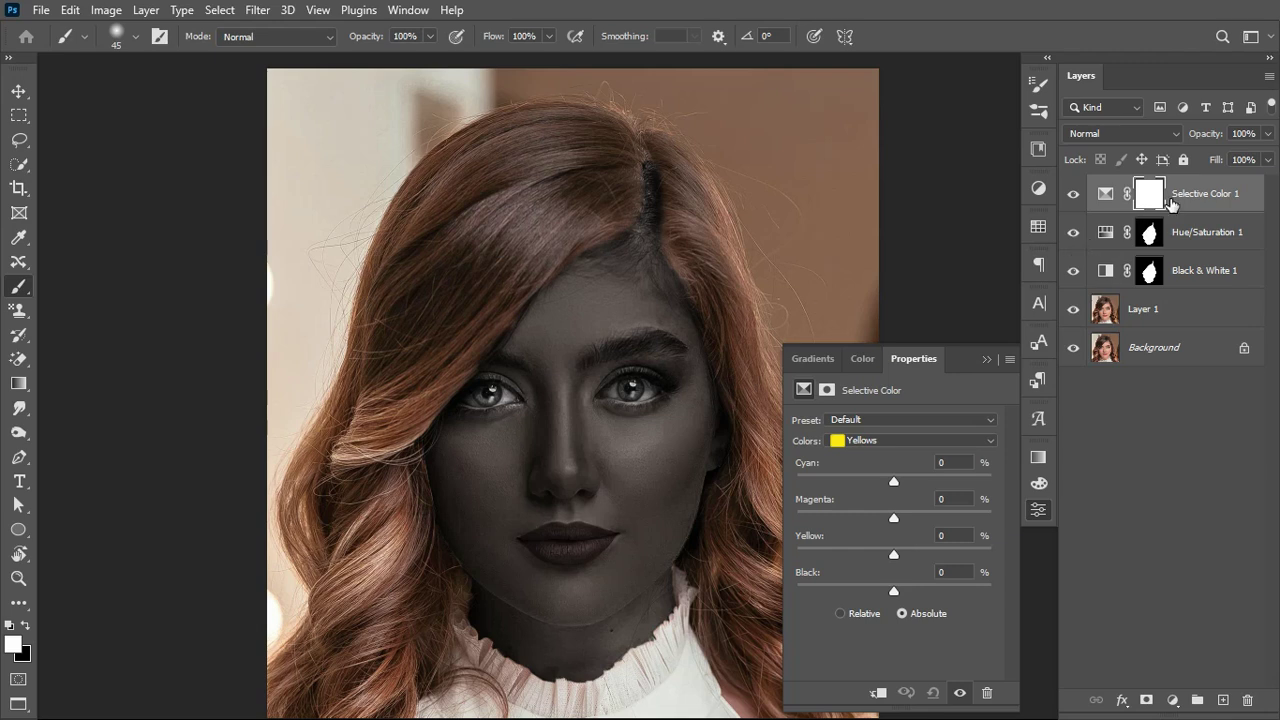
Replace the Selective Color layer's mask with a copy of the Hue/Saturation layer's mask.
left_click(1149, 233)
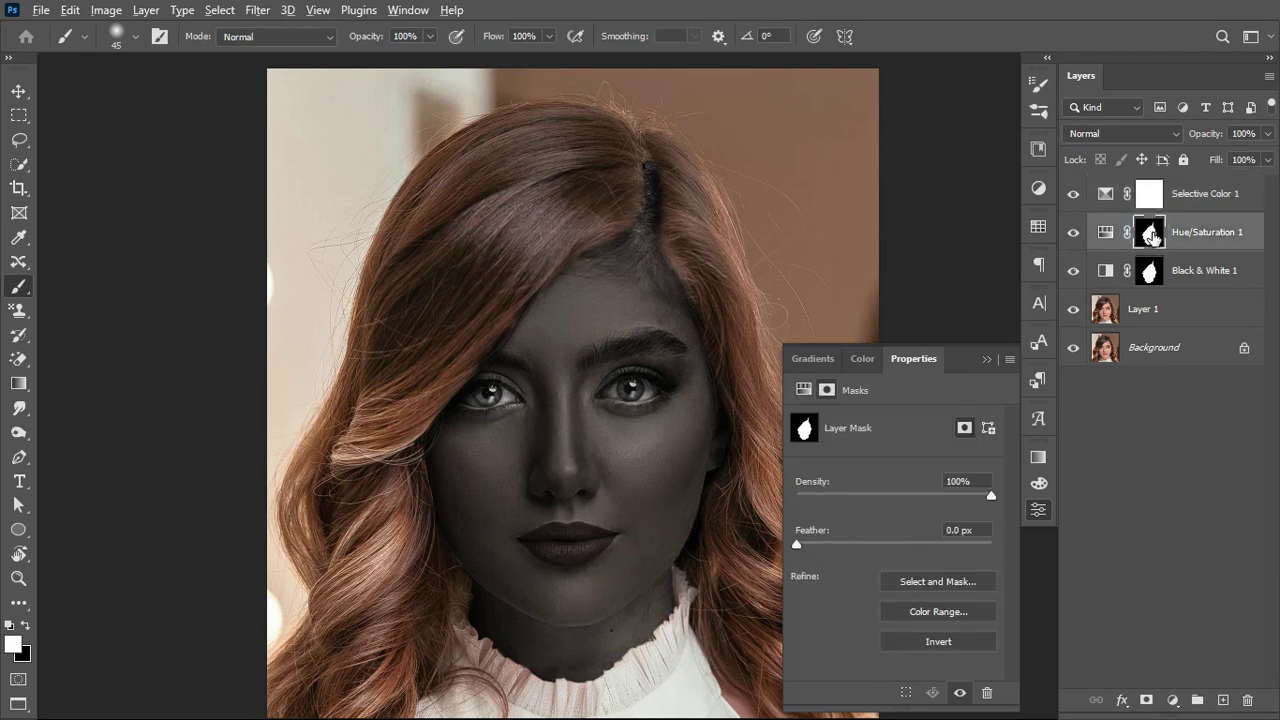
left_click_drag(1149, 233, 1150, 197)
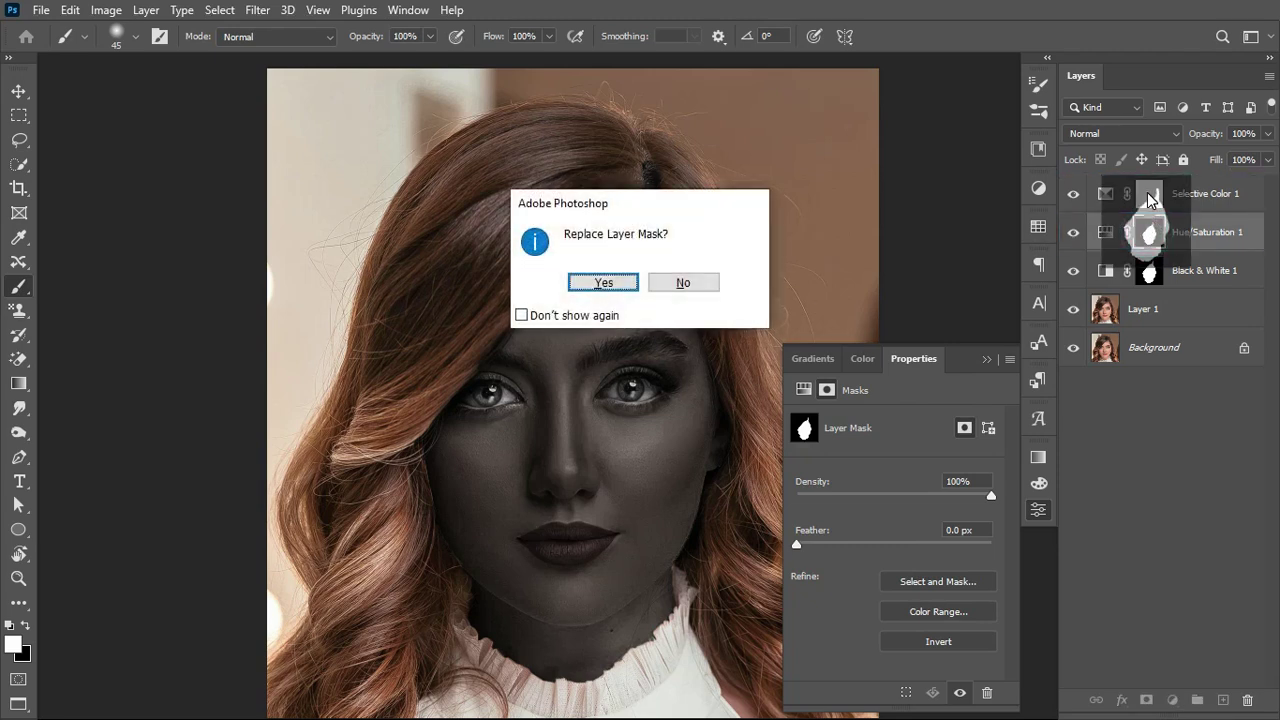
left_click(600, 283)
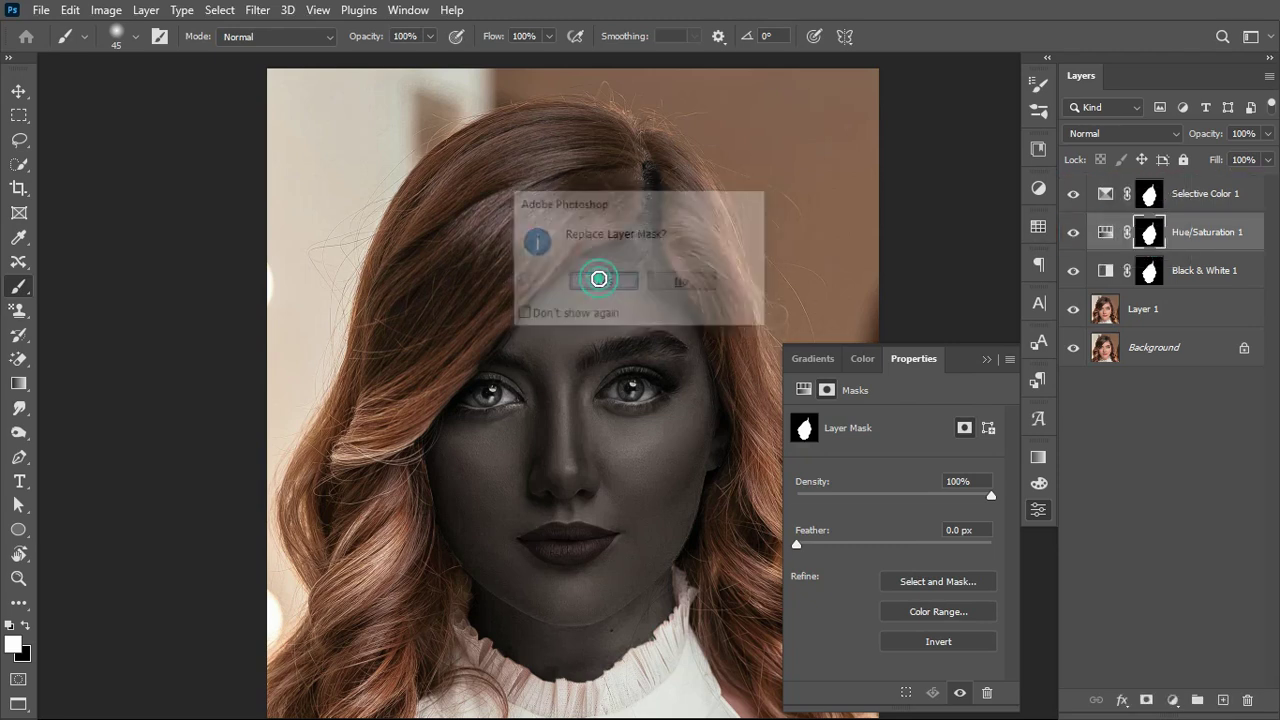
Set the Selective Color layer's Reds to Cyan +5, Magenta +11 and Yellow -12.
left_click(1105, 195)
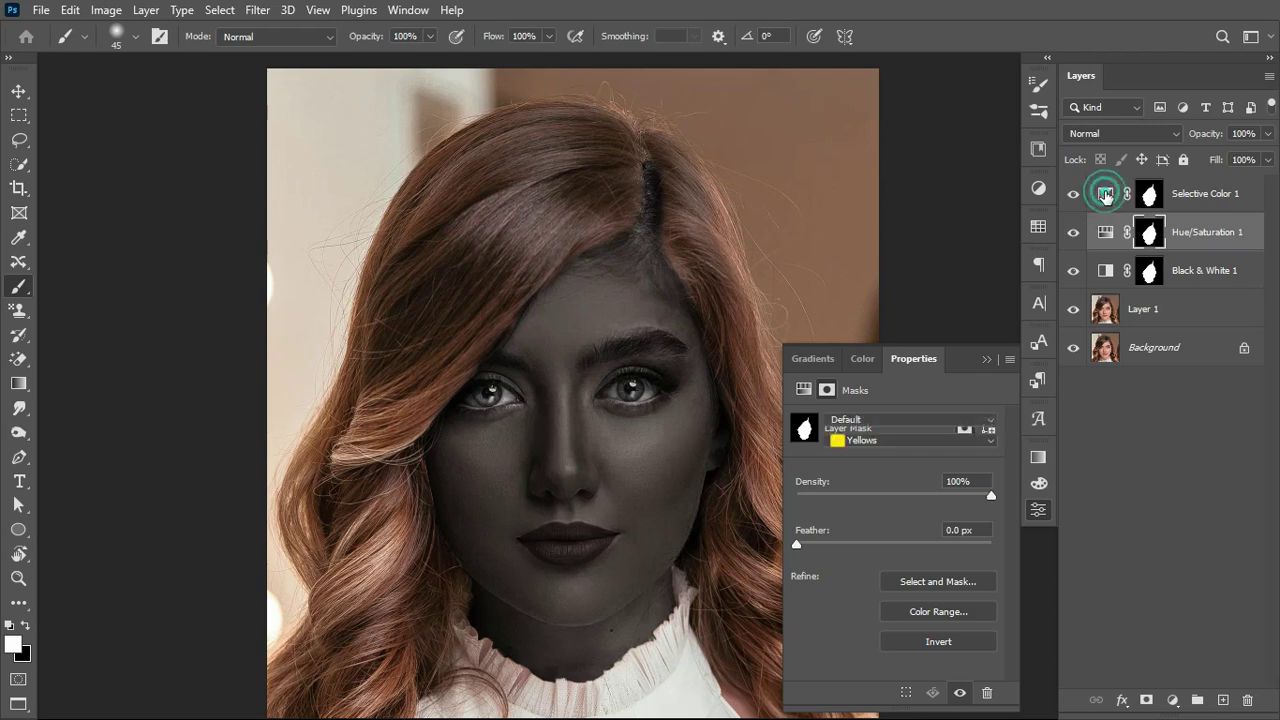
left_click(1105, 195)
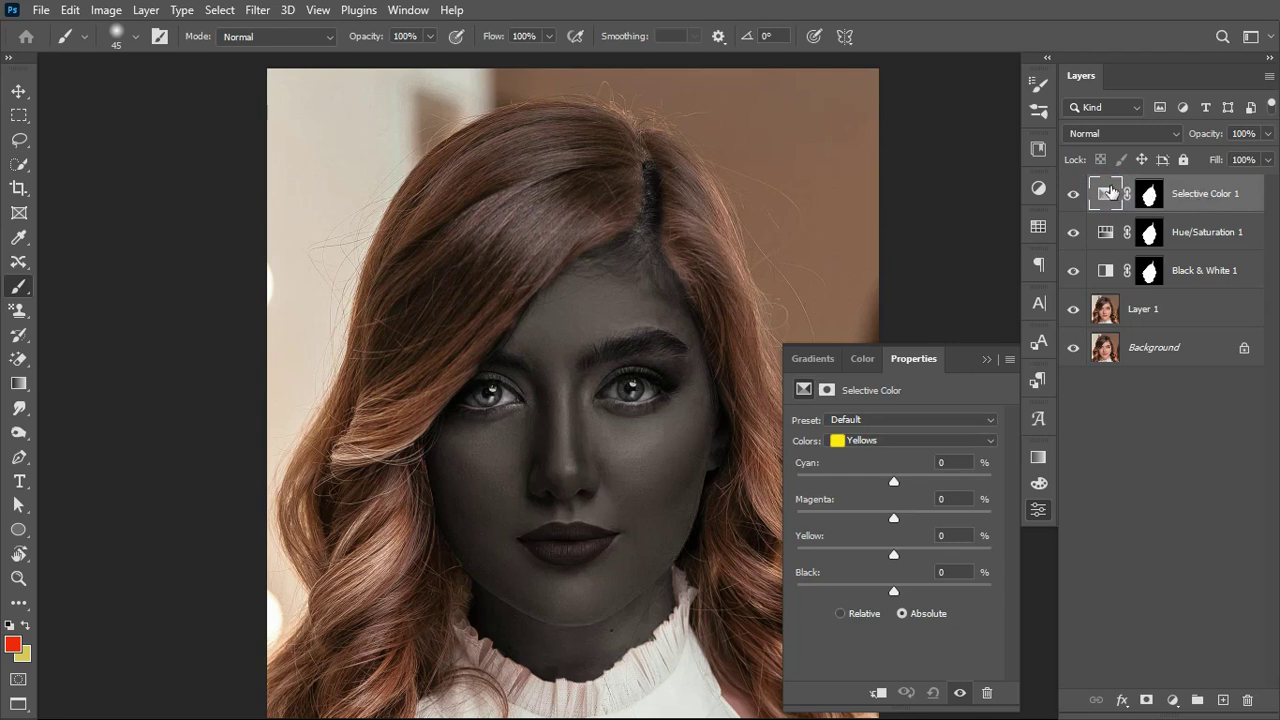
left_click(918, 439)
left_click(895, 462)
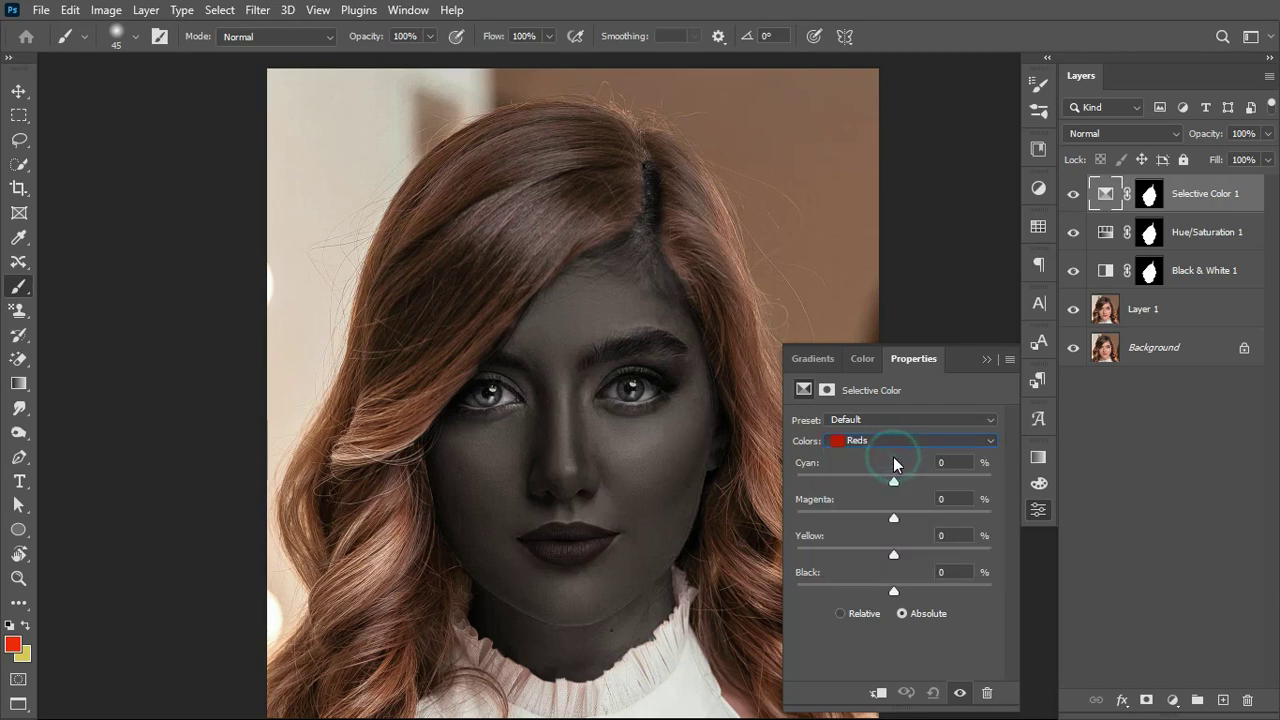
left_click(895, 479)
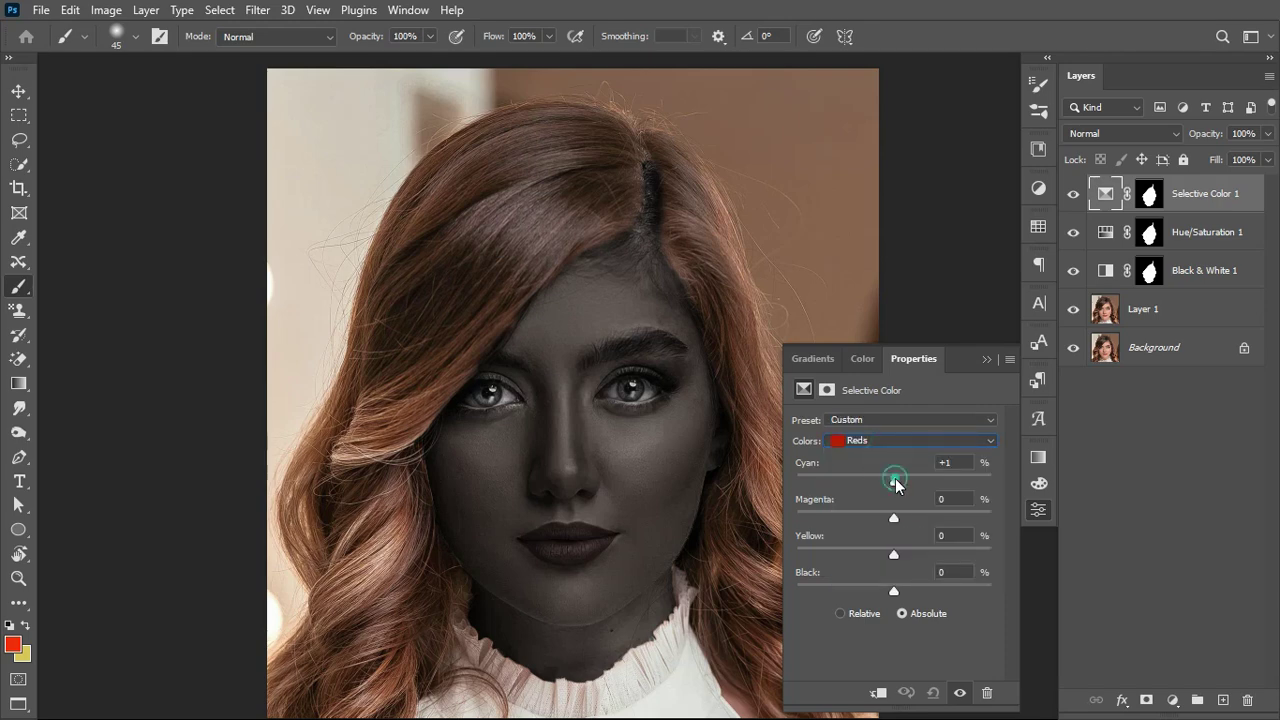
left_click_drag(946, 486, 899, 481)
left_click_drag(893, 552, 903, 521)
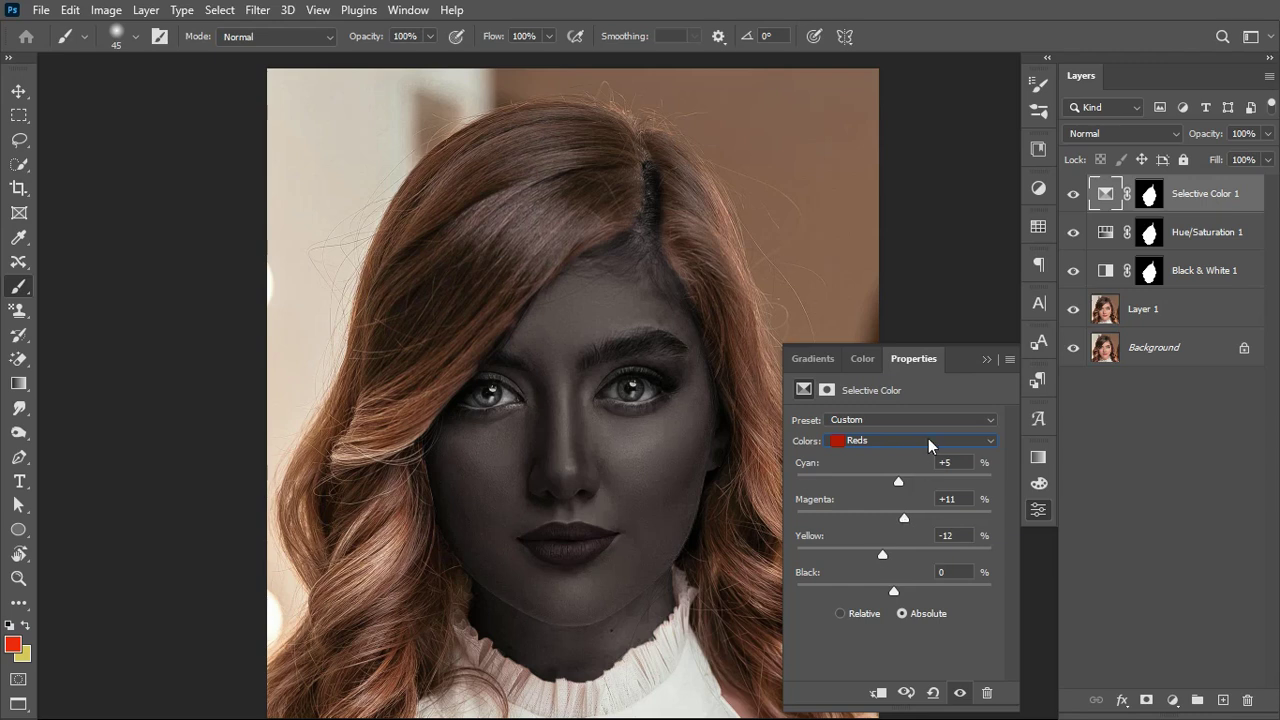
Set the Selective Color layer's Yellows to Cyan +6, Magenta +3 and Yellow -10.
left_click(928, 439)
left_click(919, 471)
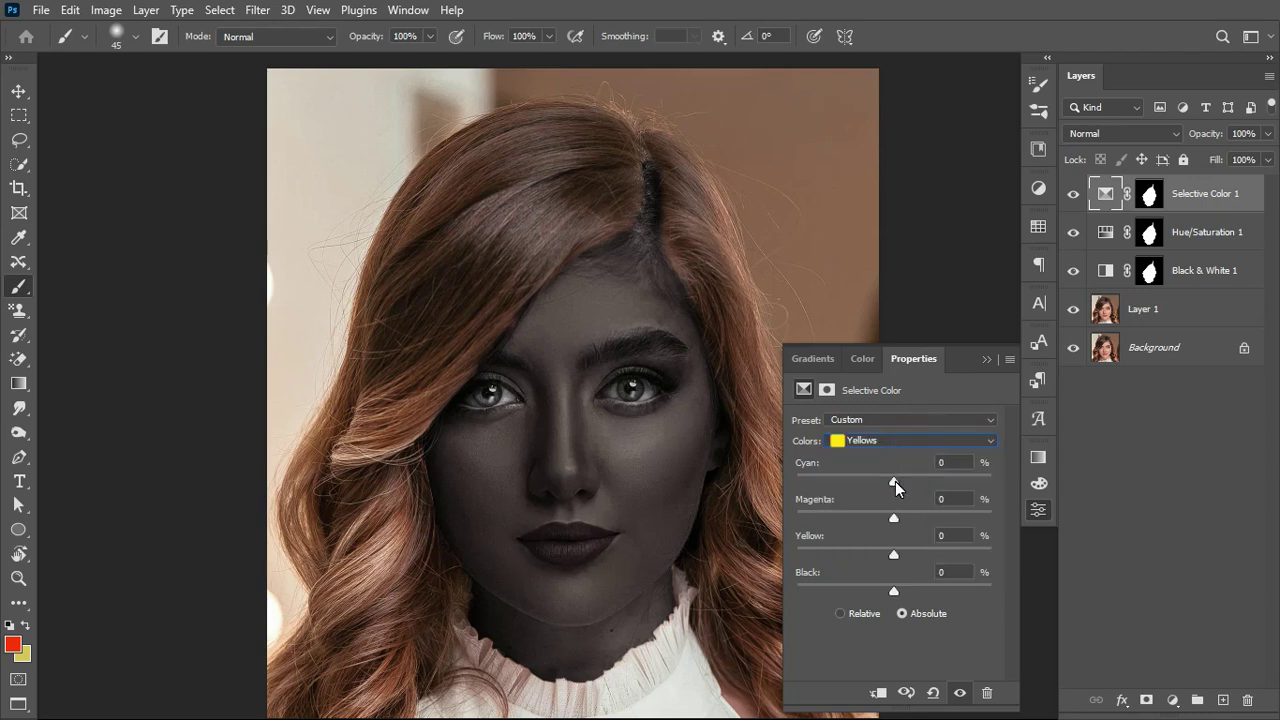
left_click_drag(895, 481, 896, 480)
left_click_drag(894, 551, 885, 556)
left_click_drag(892, 516, 896, 517)
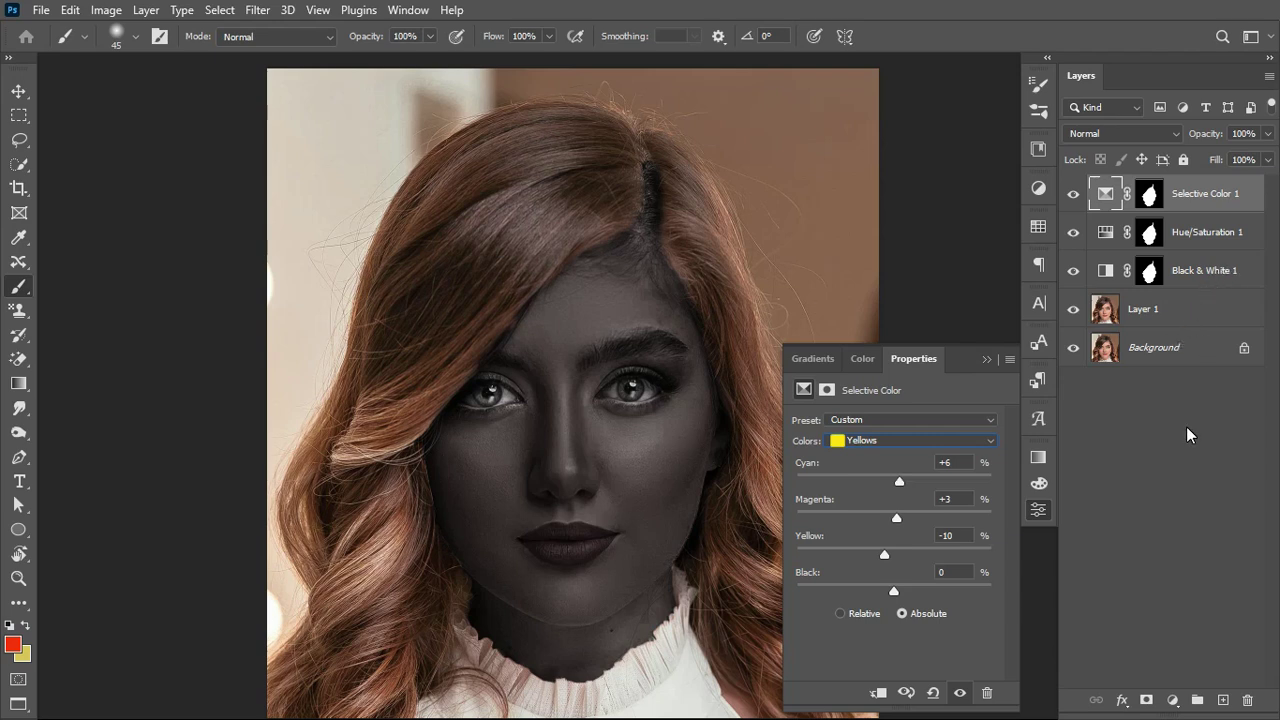
left_click(988, 359)
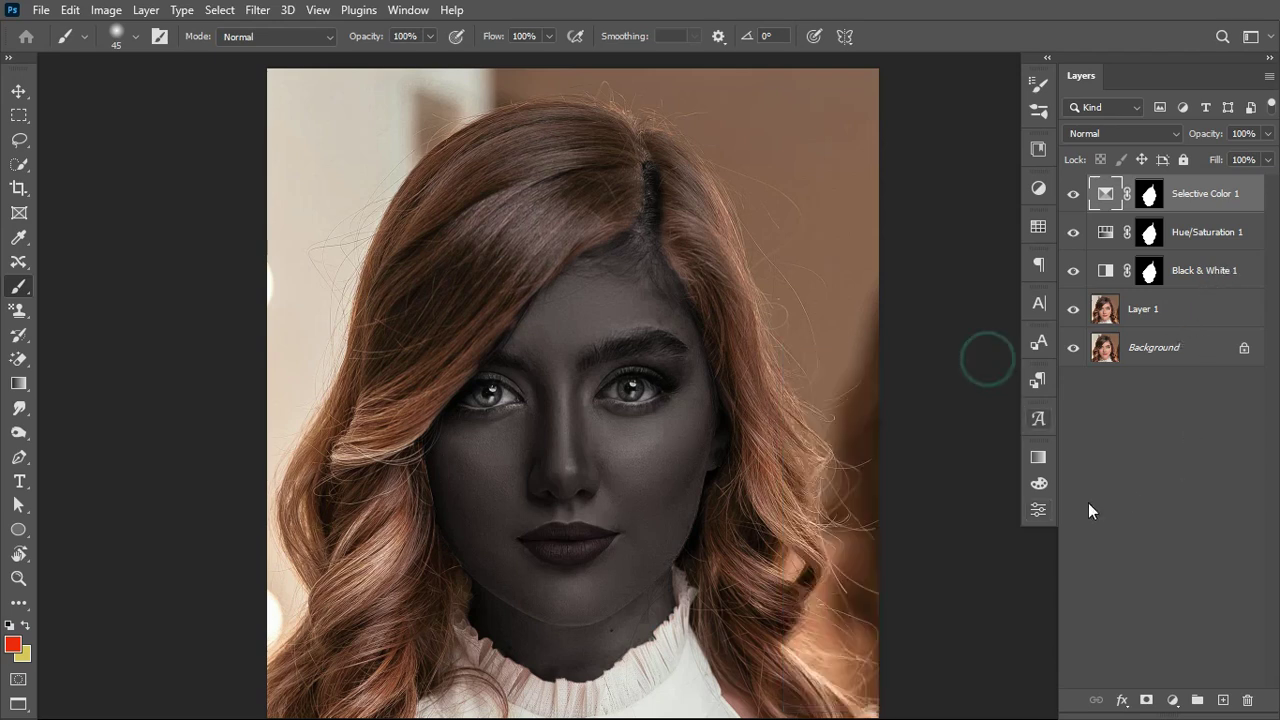
Add a second Hue/Saturation adjustment above the Selective Color layer with Saturation +9 and Lightness -12.
left_click(1173, 704)
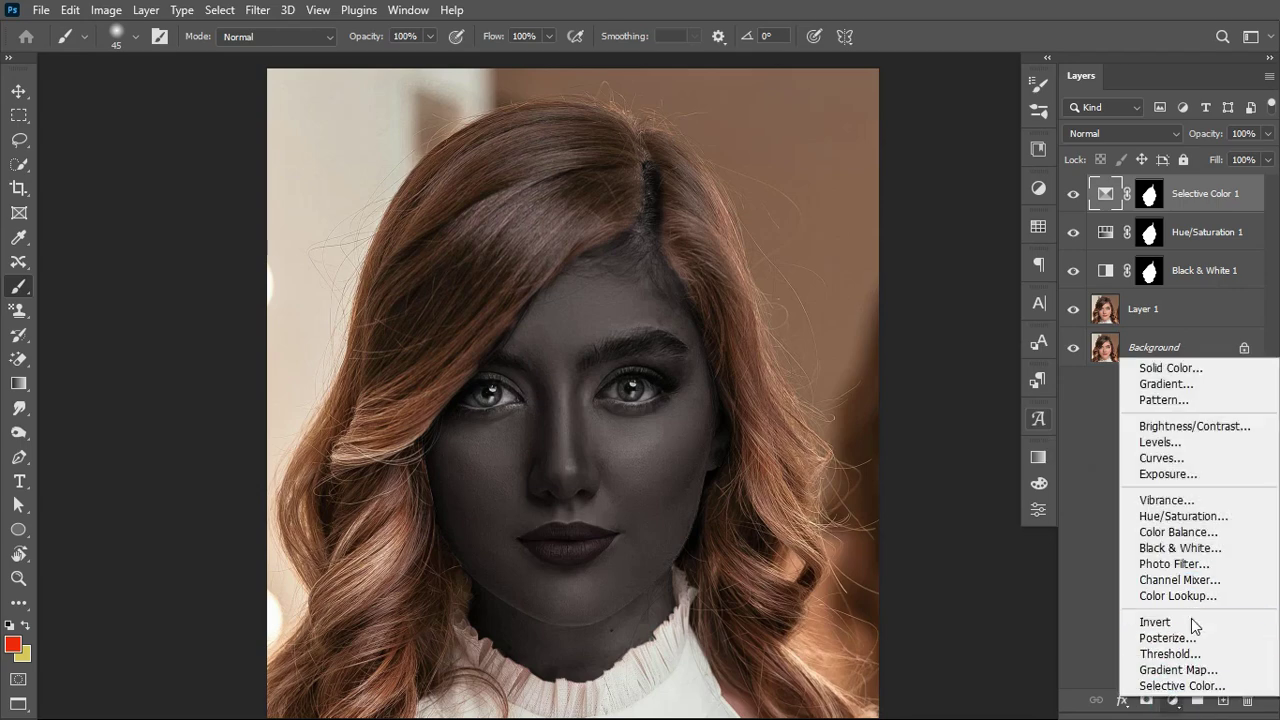
left_click(1181, 518)
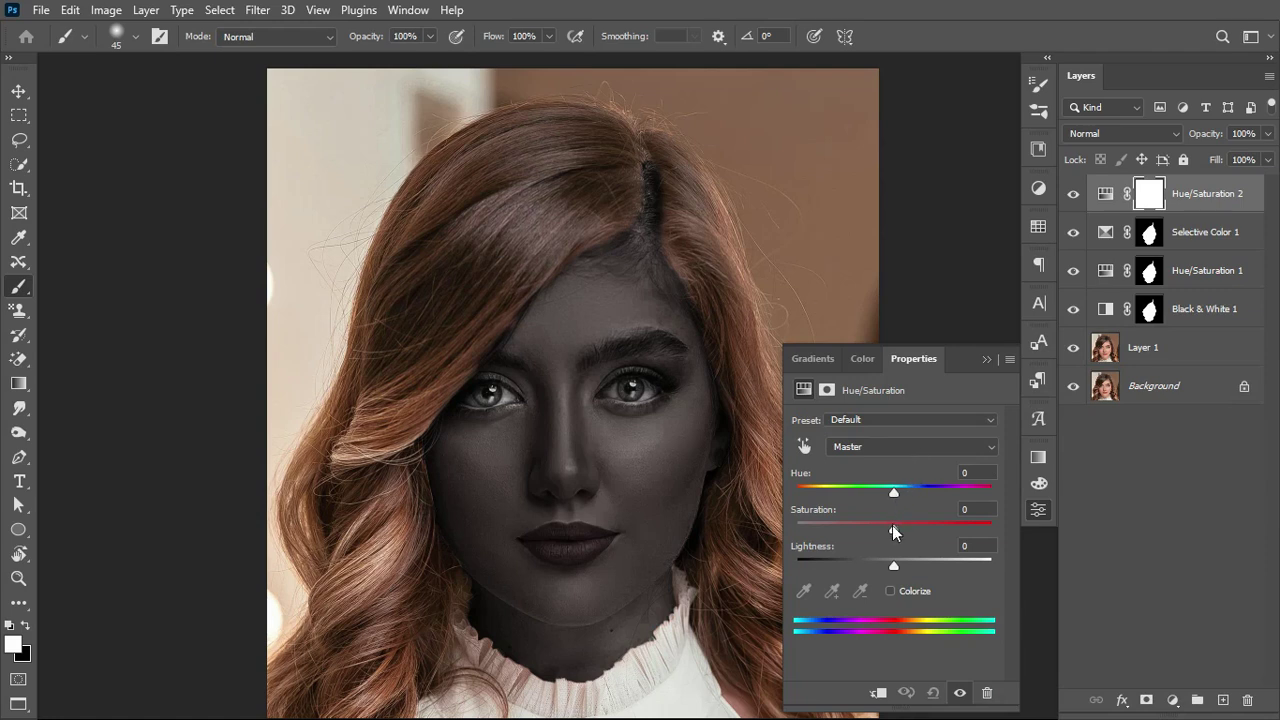
left_click_drag(894, 535, 883, 563)
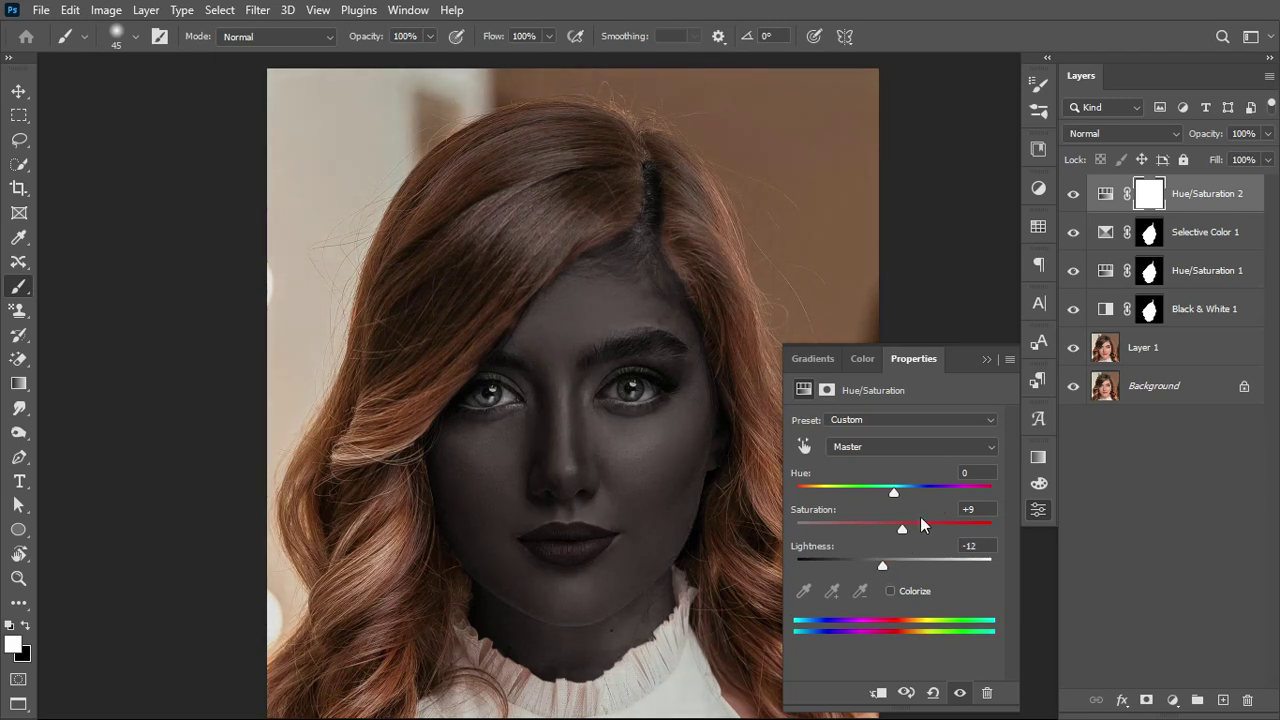
Replace the second Hue/Saturation layer's mask with a copy of the Selective Color layer's mask.
left_click(1150, 236)
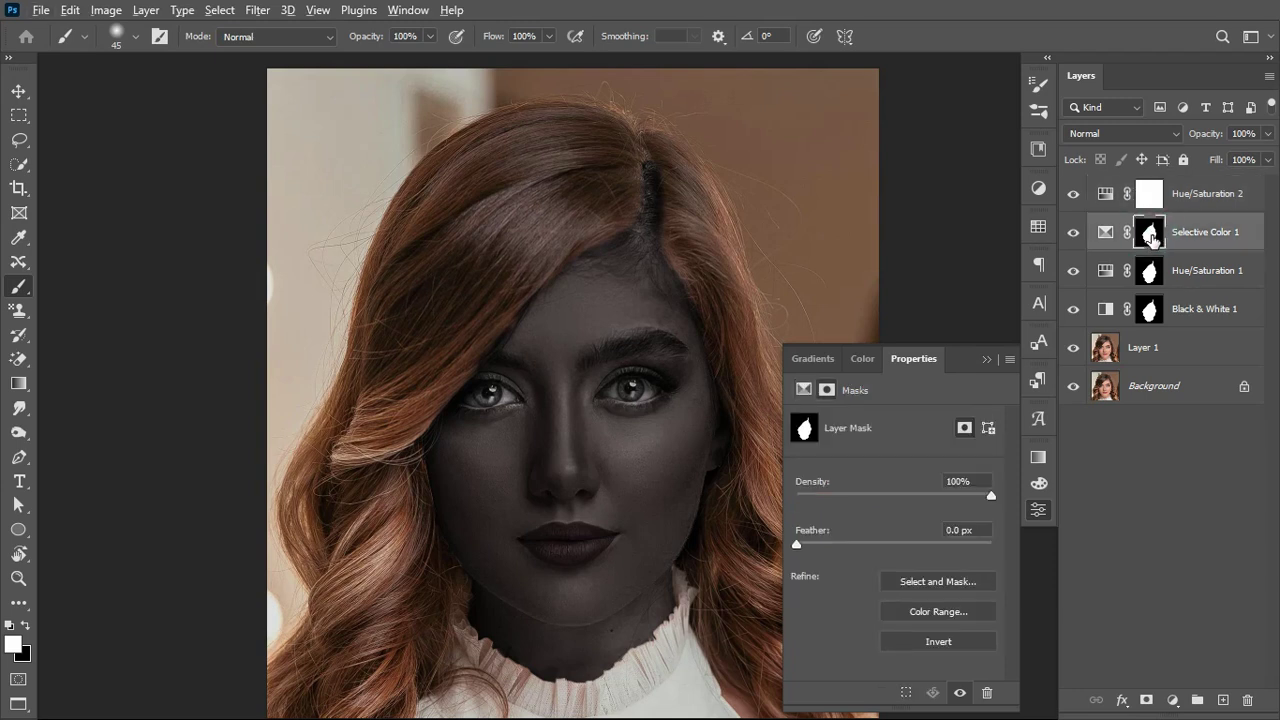
left_click_drag(1150, 238, 1153, 201)
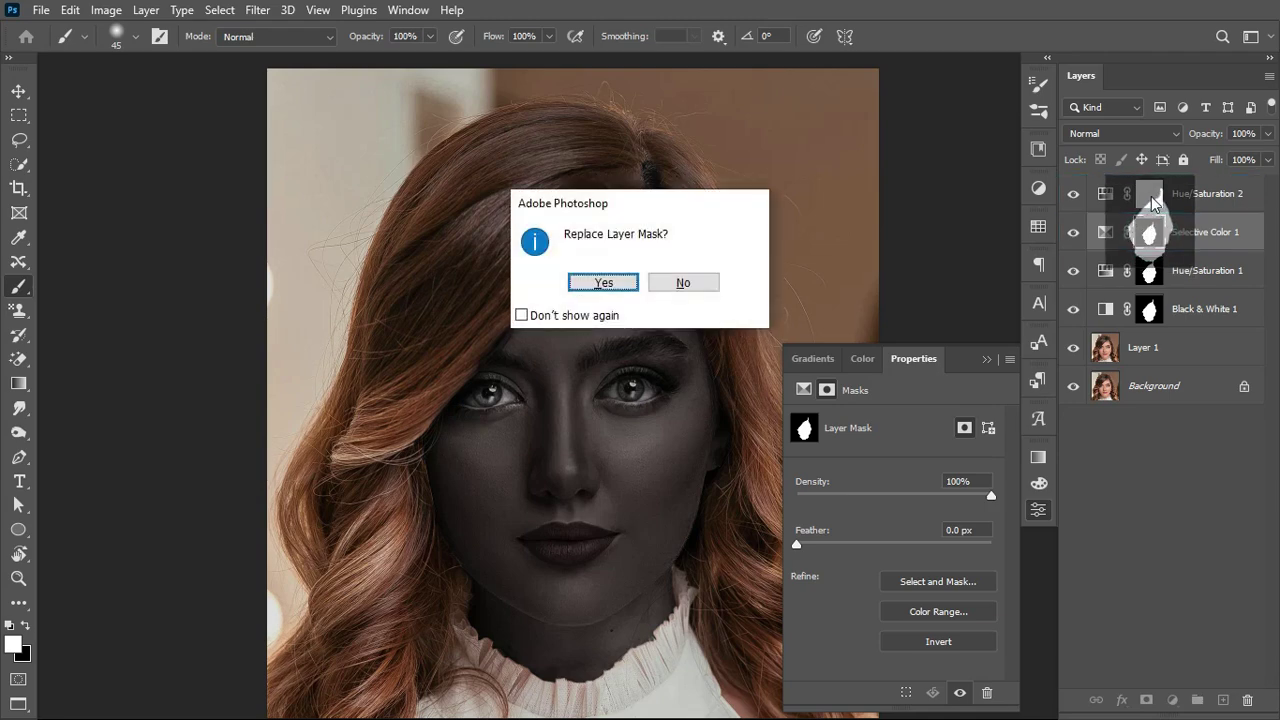
left_click(603, 281)
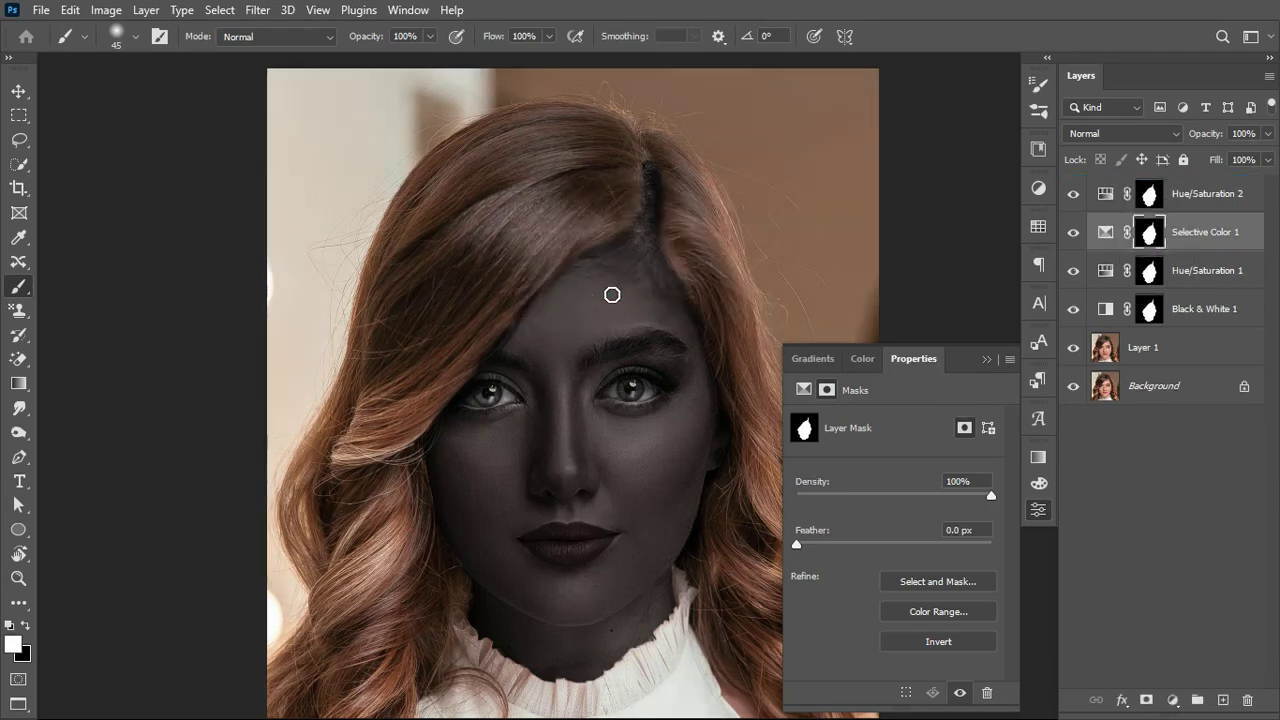
Set the second Hue/Saturation layer's master Hue to -12 and fine-tune its saturation.
left_click(1106, 195)
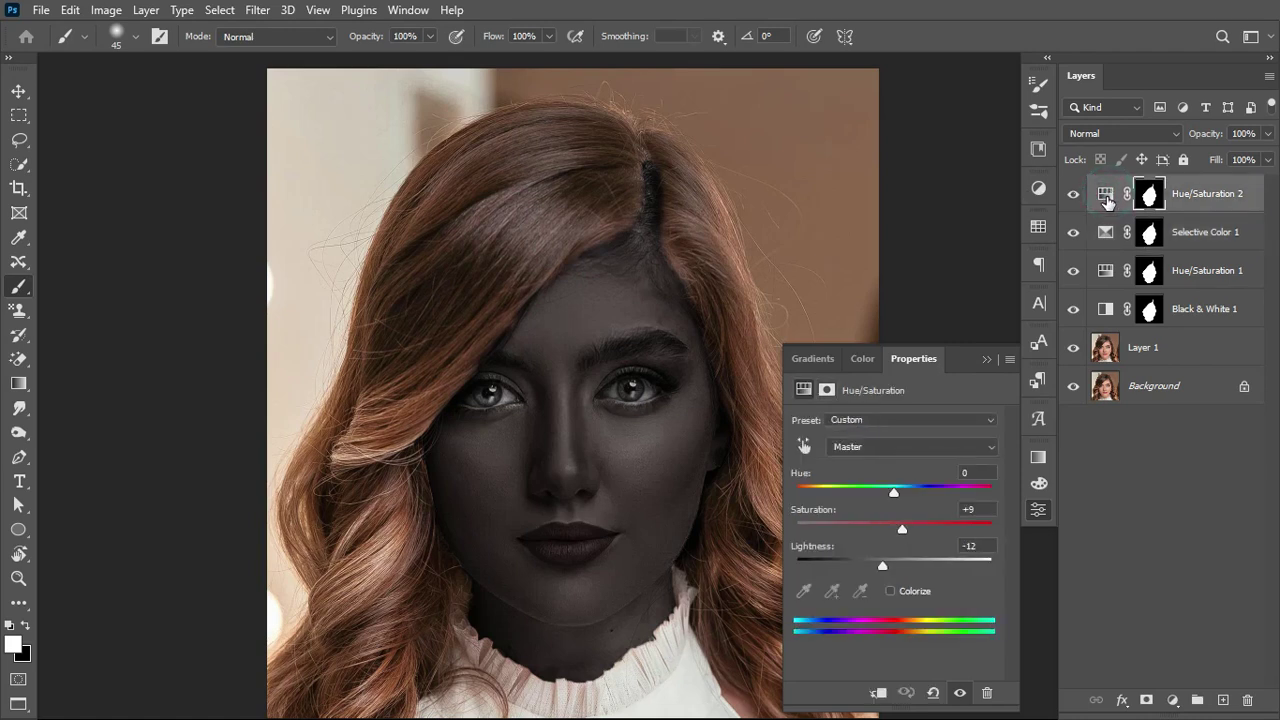
left_click(1105, 203)
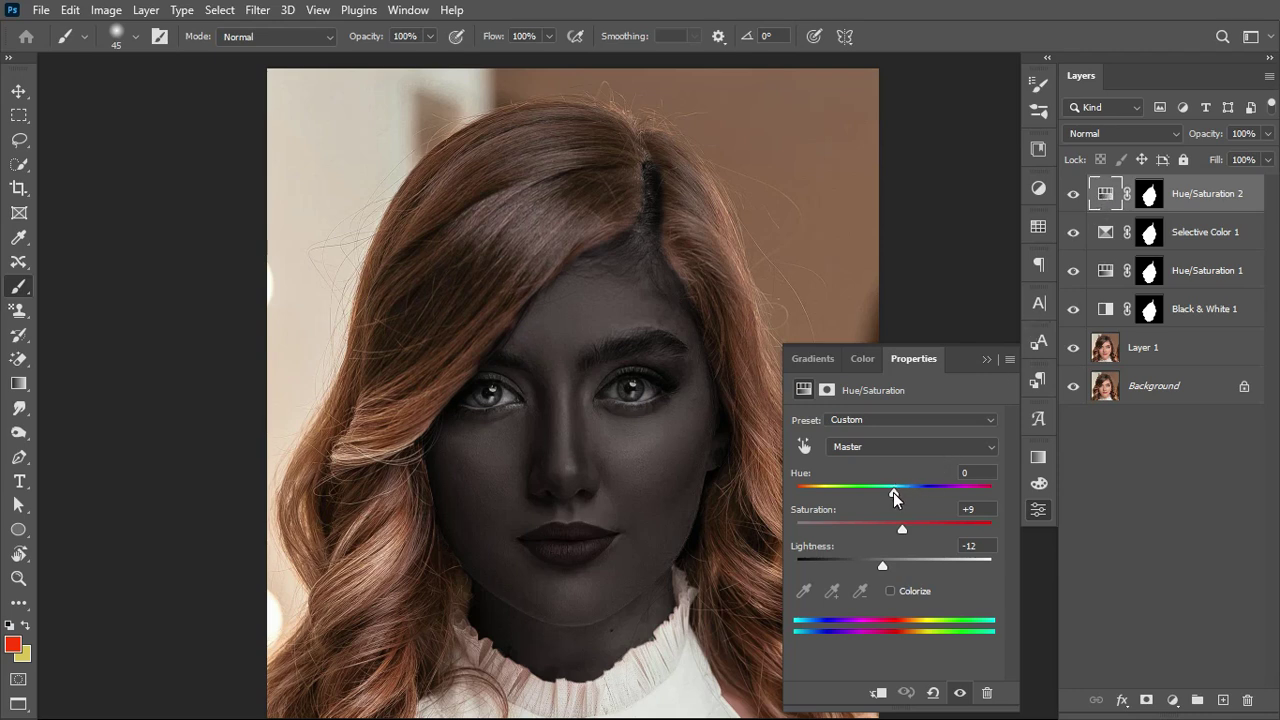
left_click_drag(893, 497, 890, 493)
left_click_drag(890, 493, 883, 495)
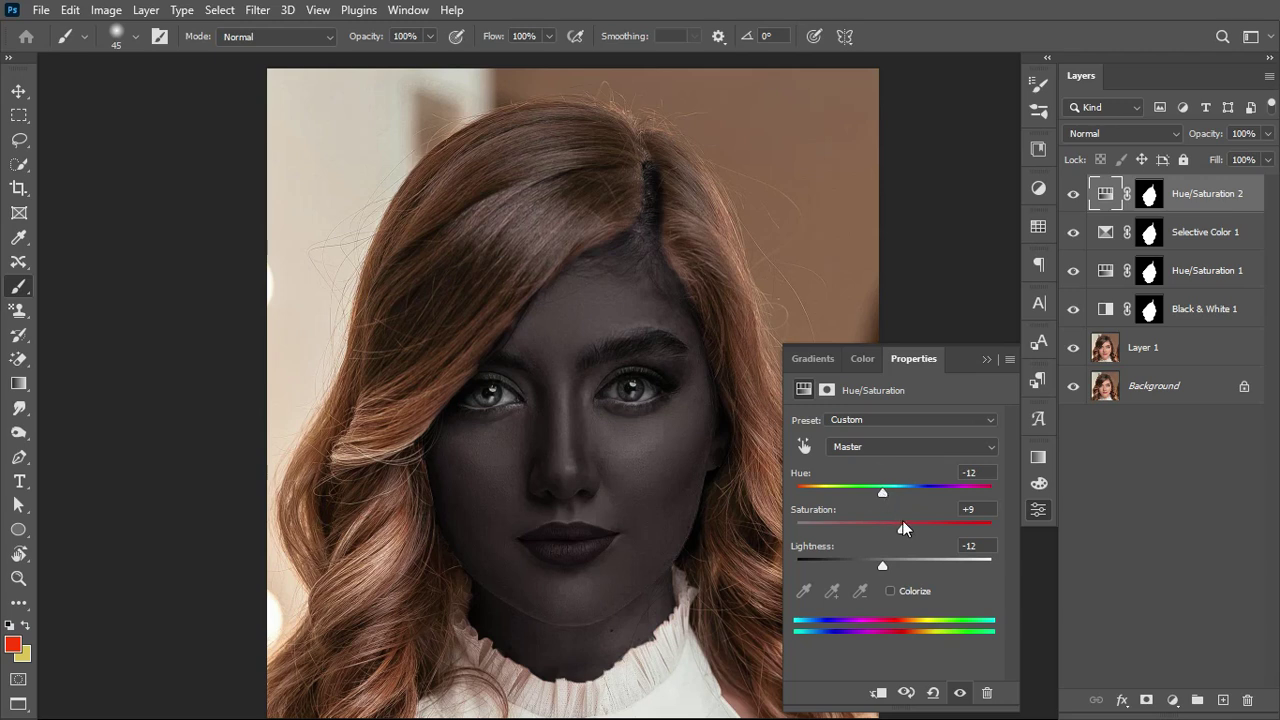
mouse_move(903, 530)
left_mouse_down()
mouse_move(916, 532)
mouse_move(904, 540)
left_mouse_up()
Group all layers above the Background and compare the portrait with and without the group.
left_click(1182, 345, "shift")
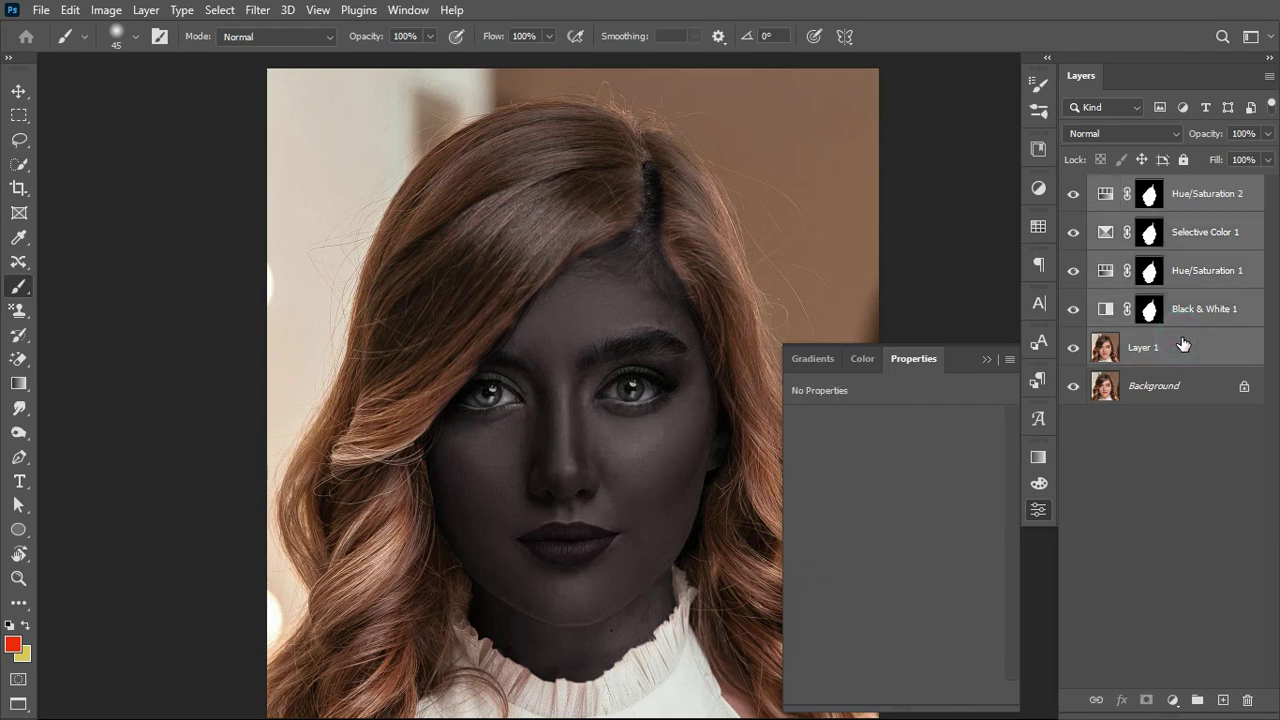
key("ctrl+g")
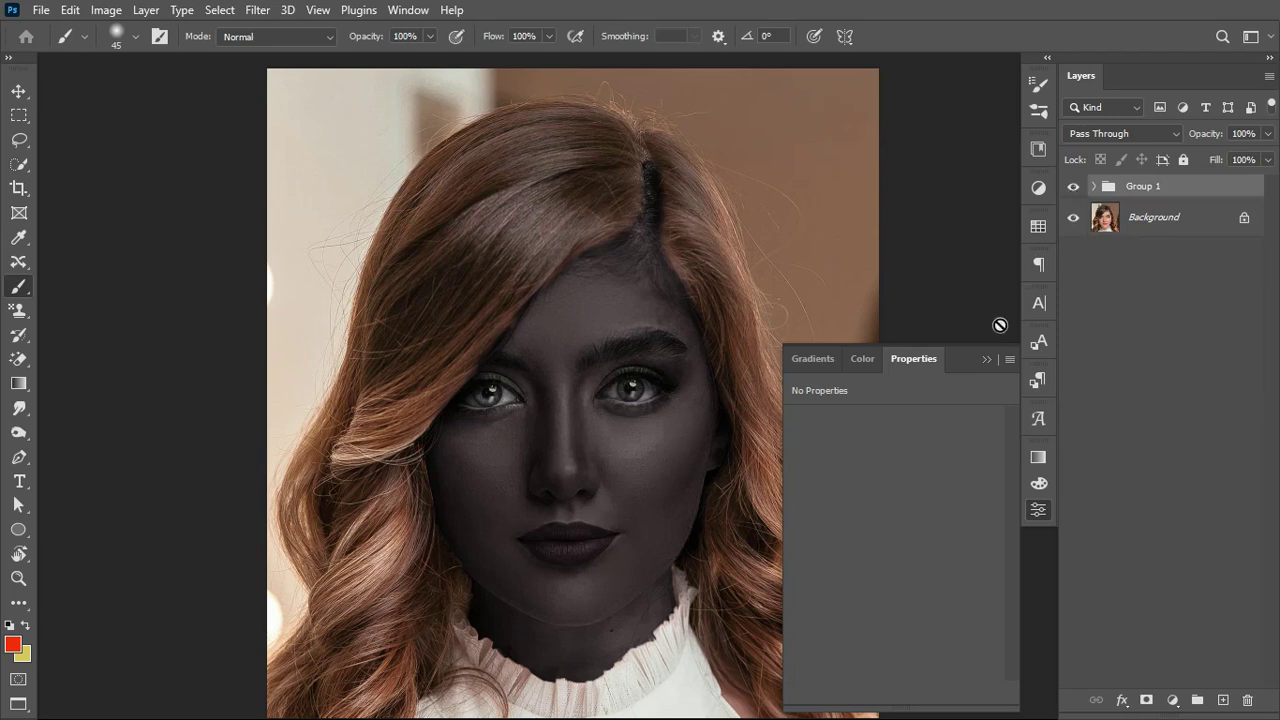
left_click(987, 360)
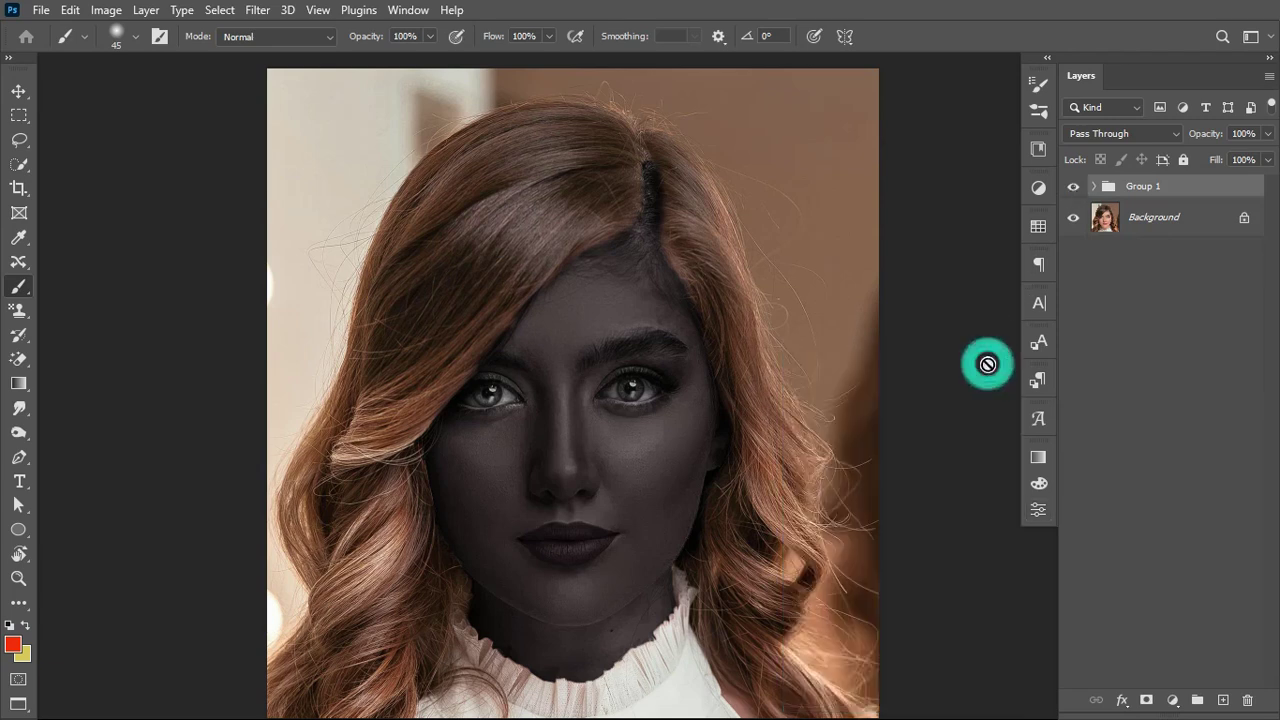
left_click(1073, 187)
left_click(1073, 188)
Lower the opacity of the Black & White layer inside the group to 65% and collapse the group.
left_click(1095, 188)
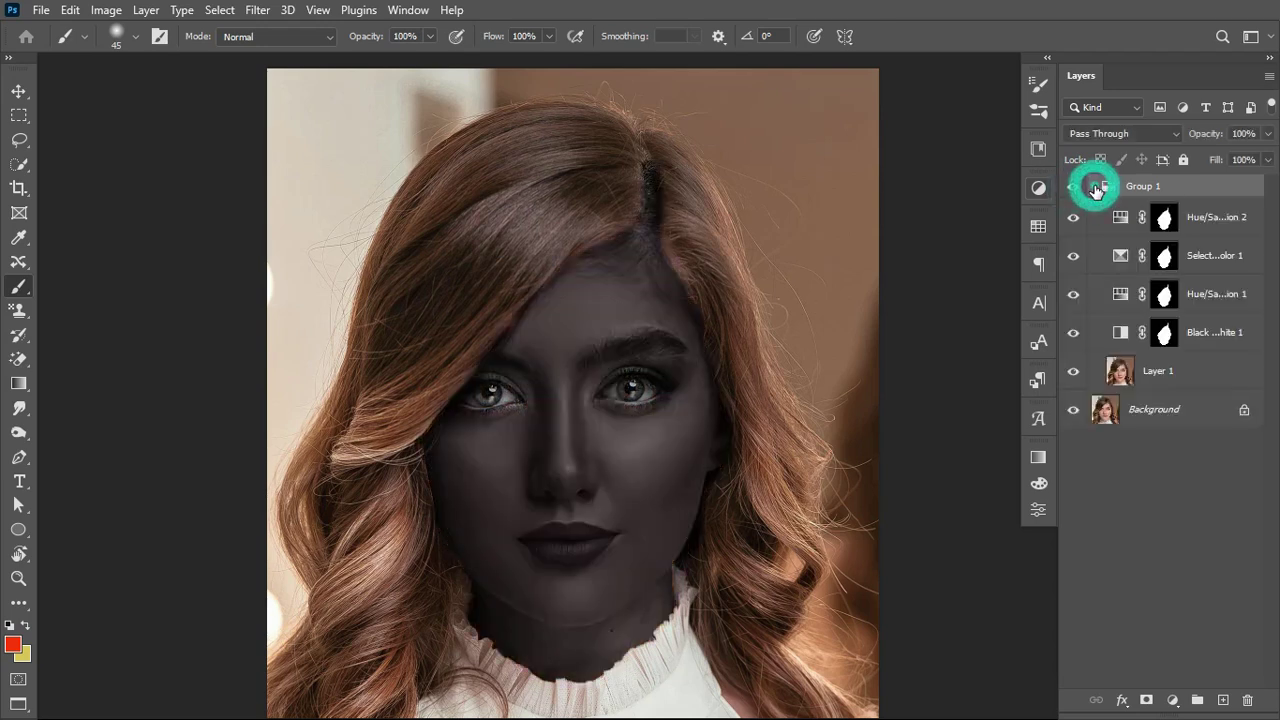
left_click(1121, 334)
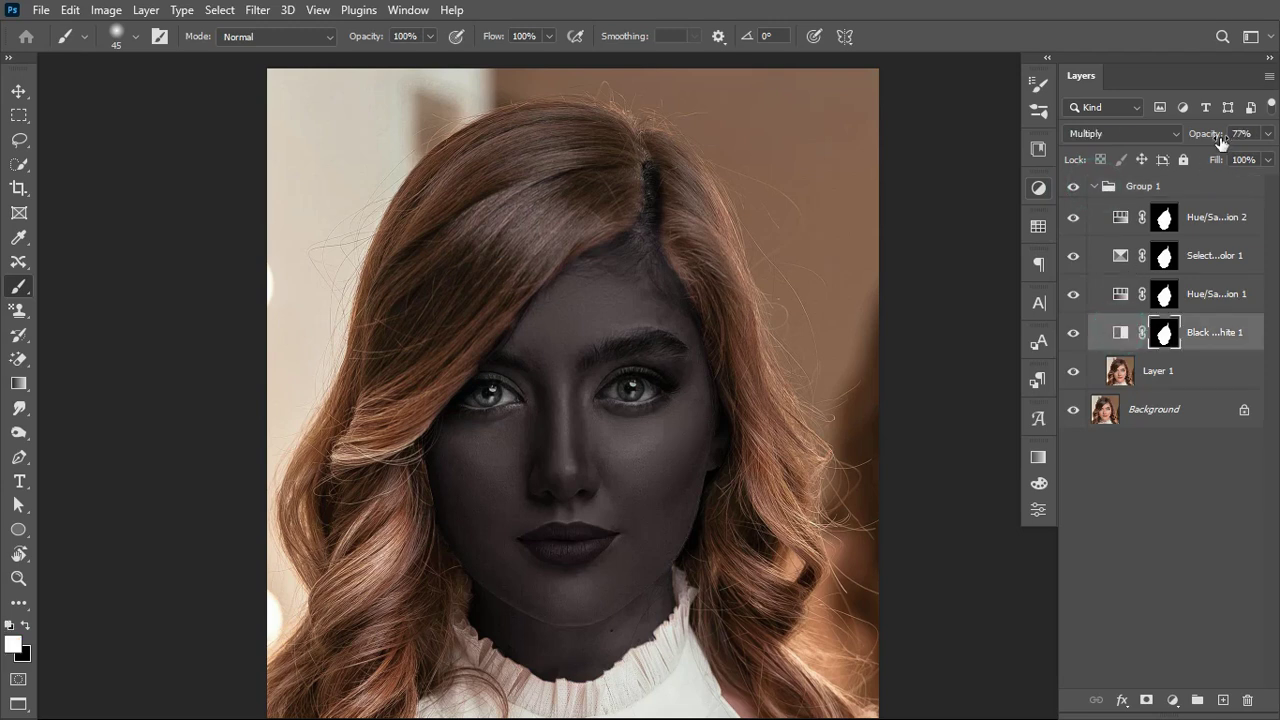
left_click(1266, 134)
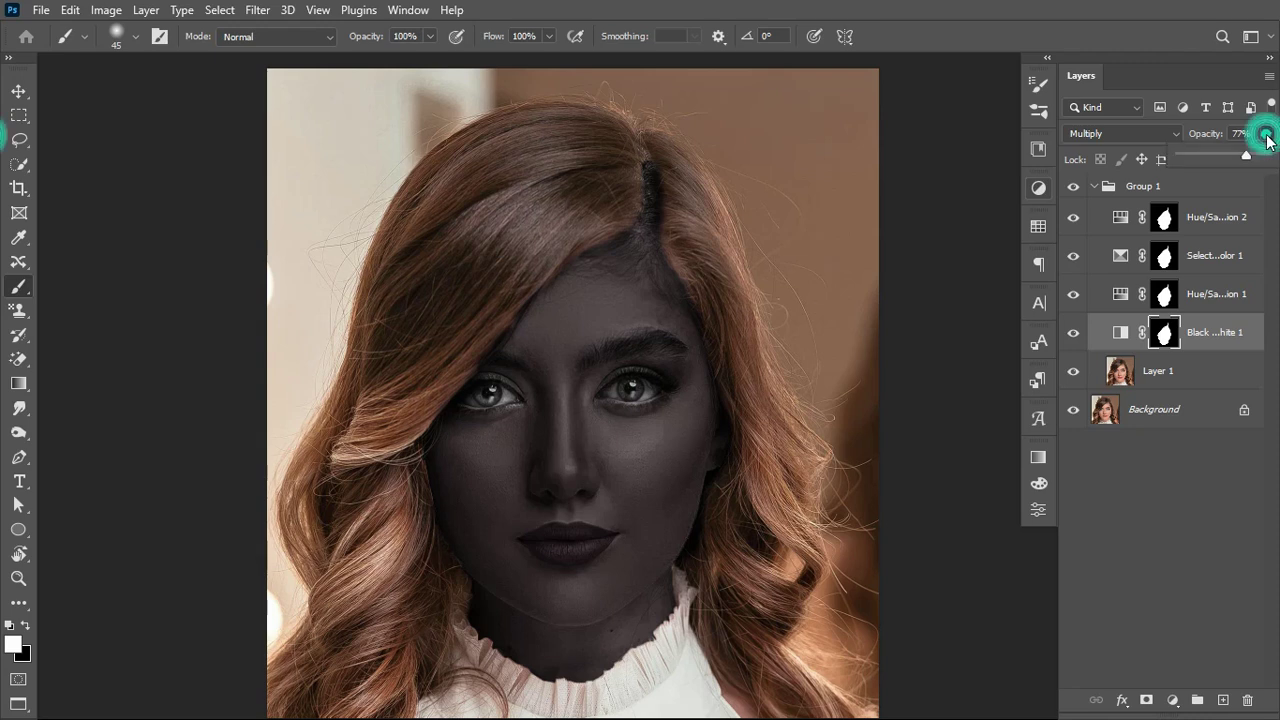
mouse_move(1246, 156)
left_mouse_down()
mouse_move(1203, 160)
mouse_move(1251, 160)
mouse_move(1238, 162)
left_mouse_up()
left_click(1122, 338)
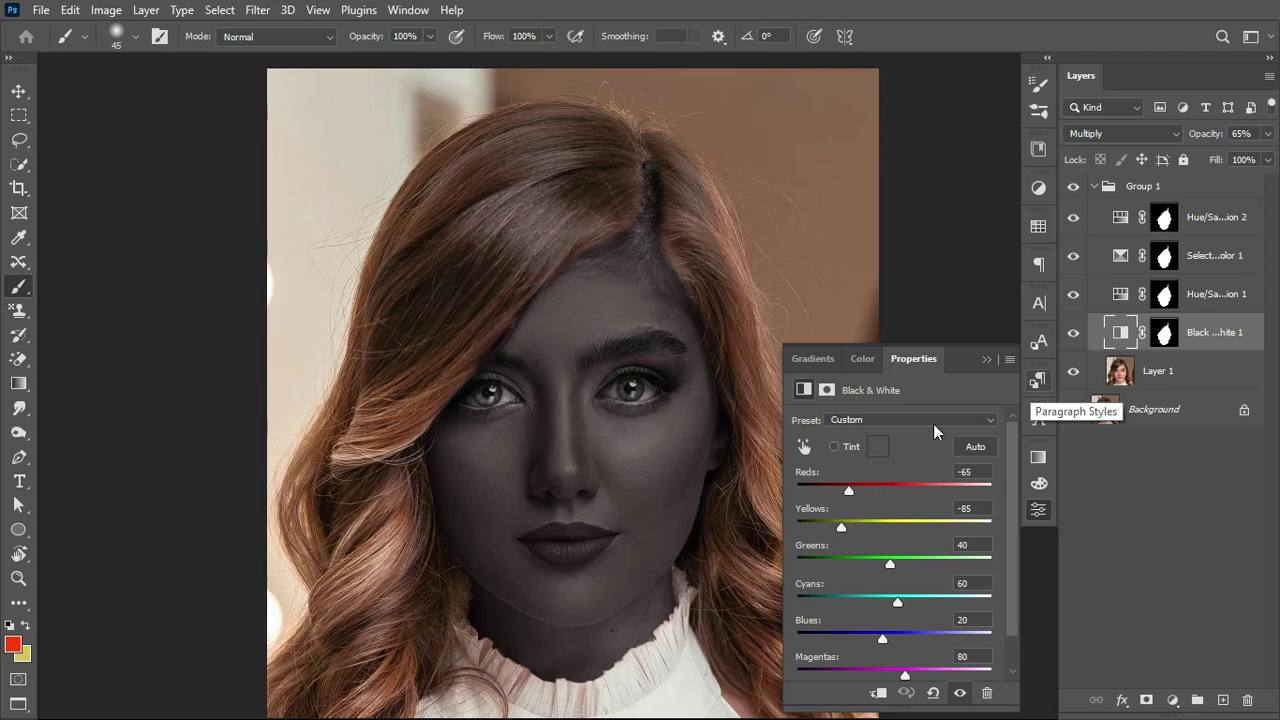
left_click(1095, 186)
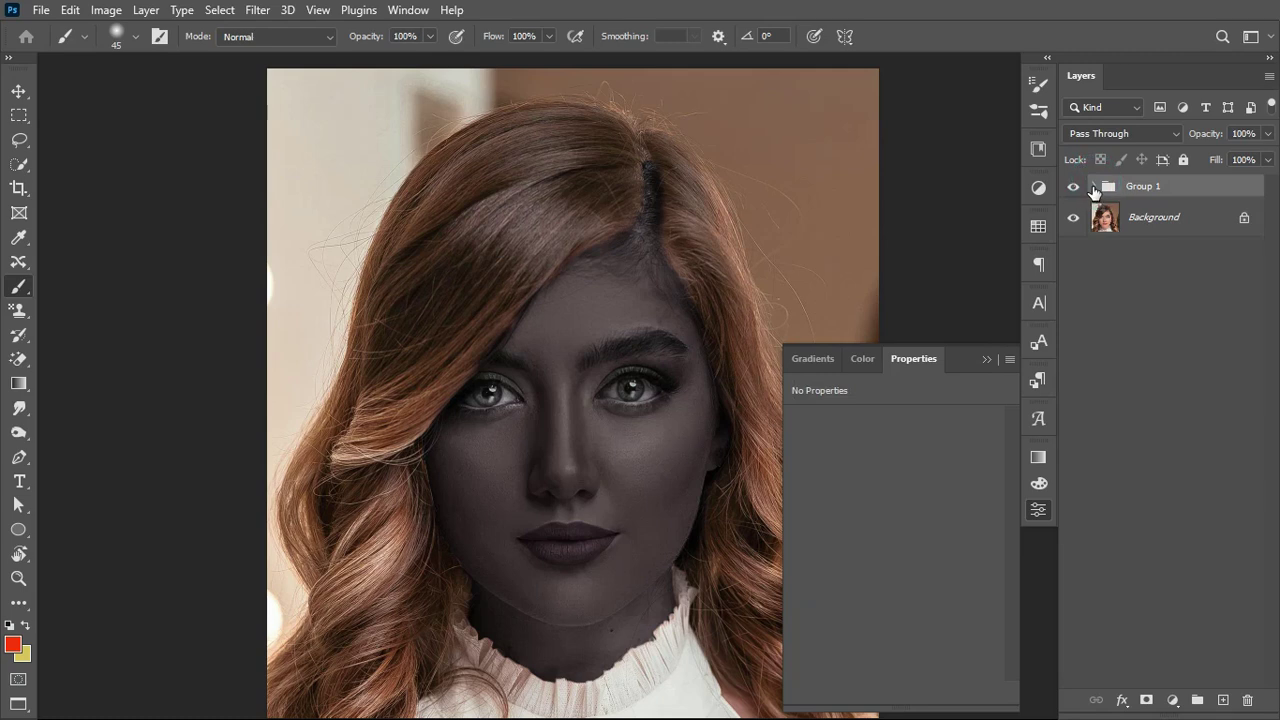
left_click(987, 358)
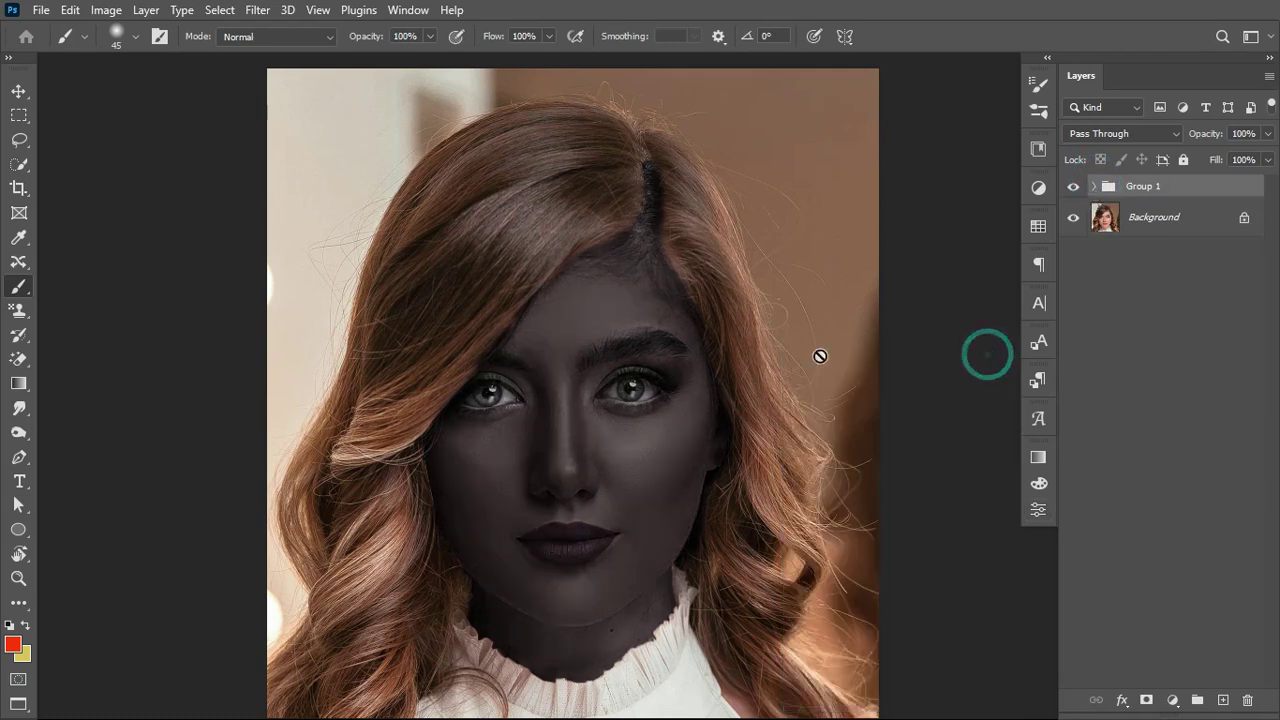